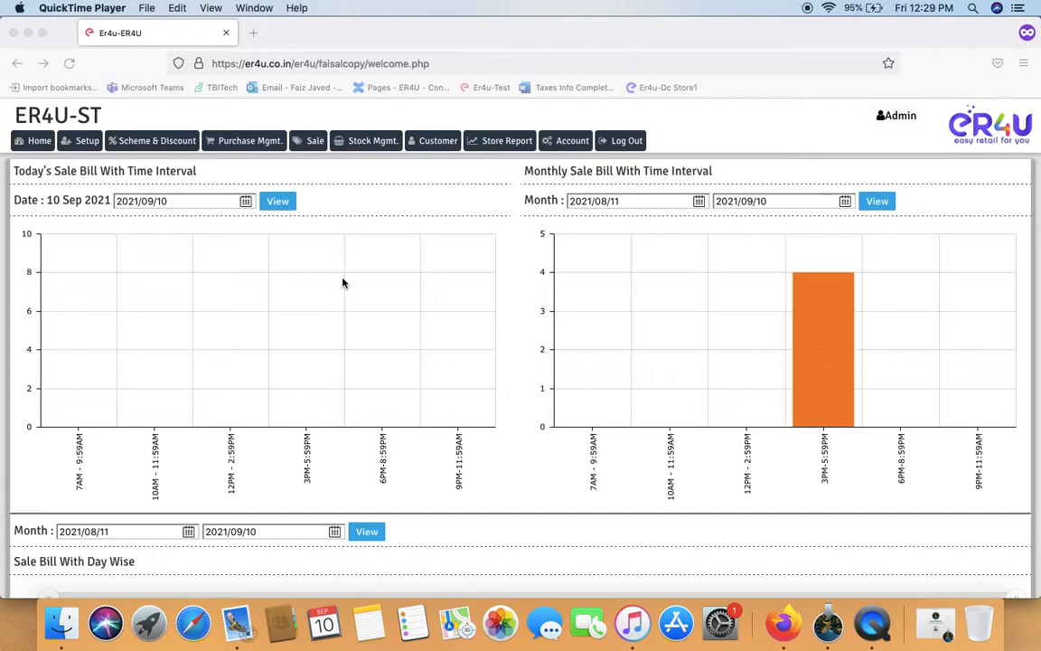
Open the purchase management page with its new purchase entry form
click(247, 146)
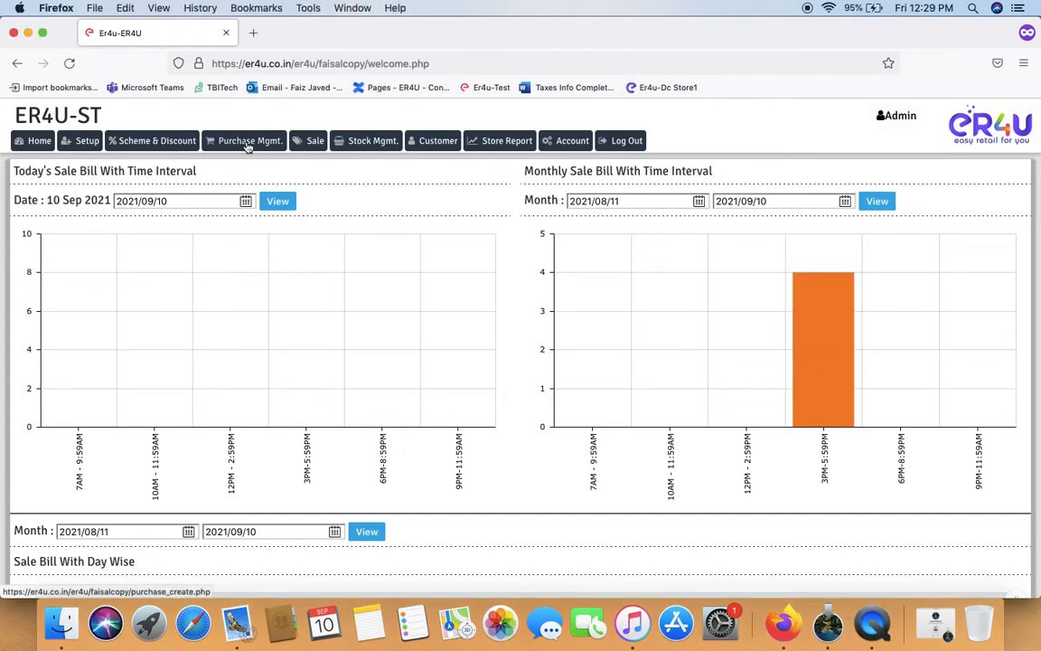
click(247, 145)
scroll(452, 298, down, 2)
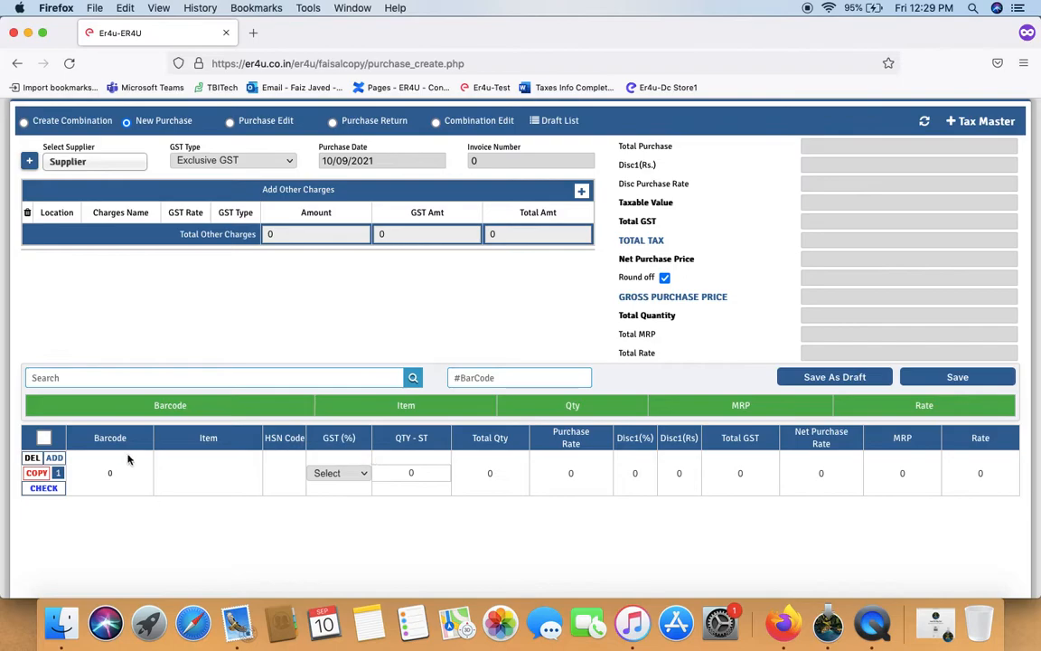
Check which GST (%) options are offered for the item row of the new purchase
click(197, 477)
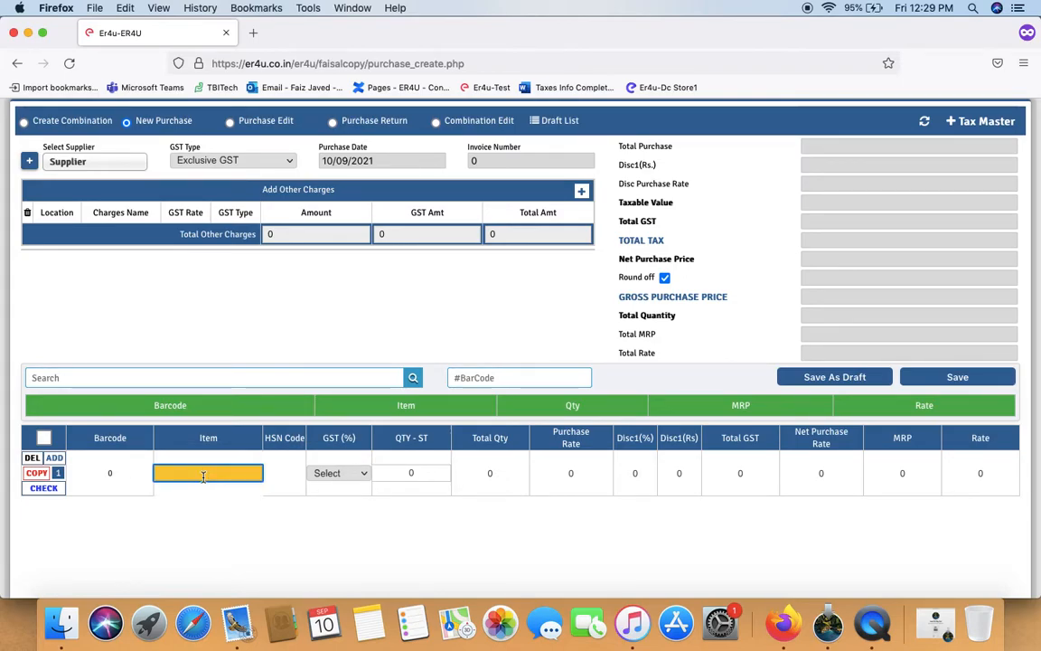
drag(358, 439, 325, 438)
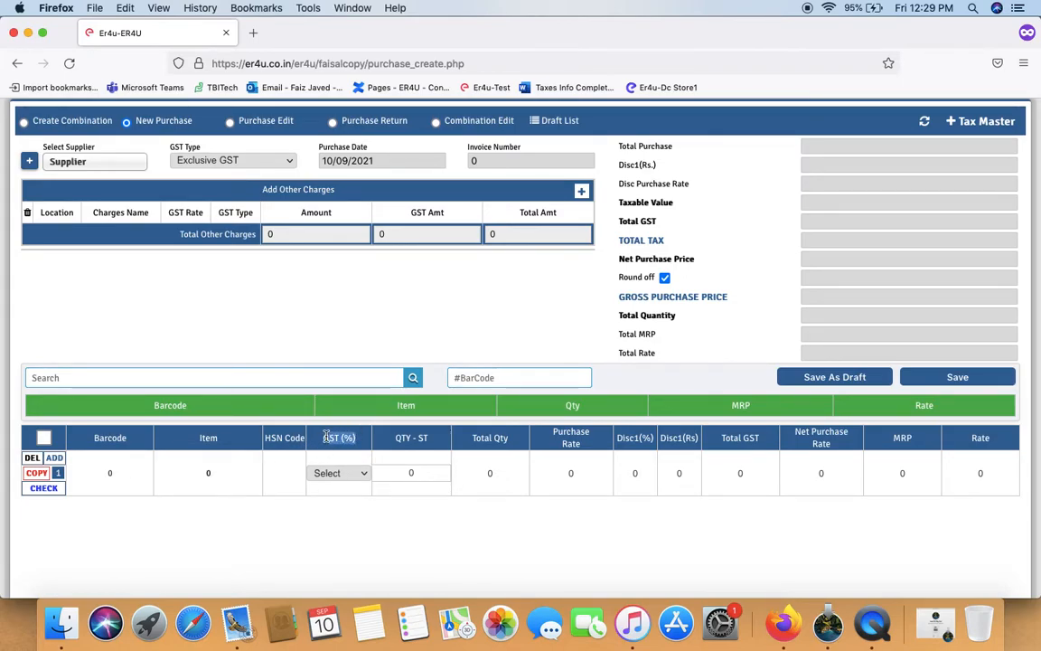
click(364, 474)
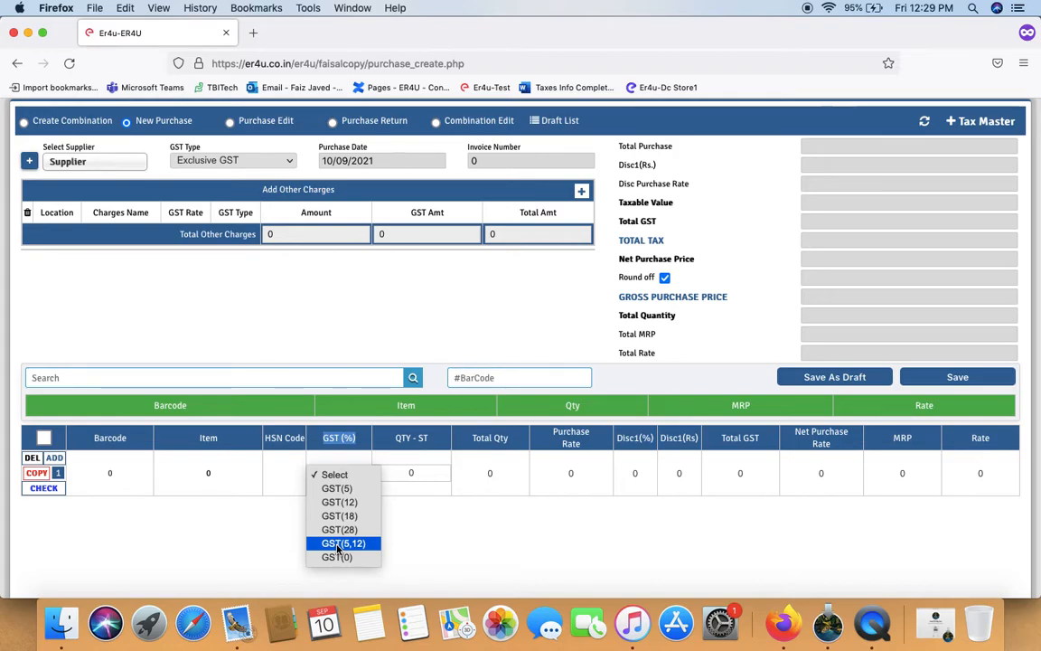
click(769, 306)
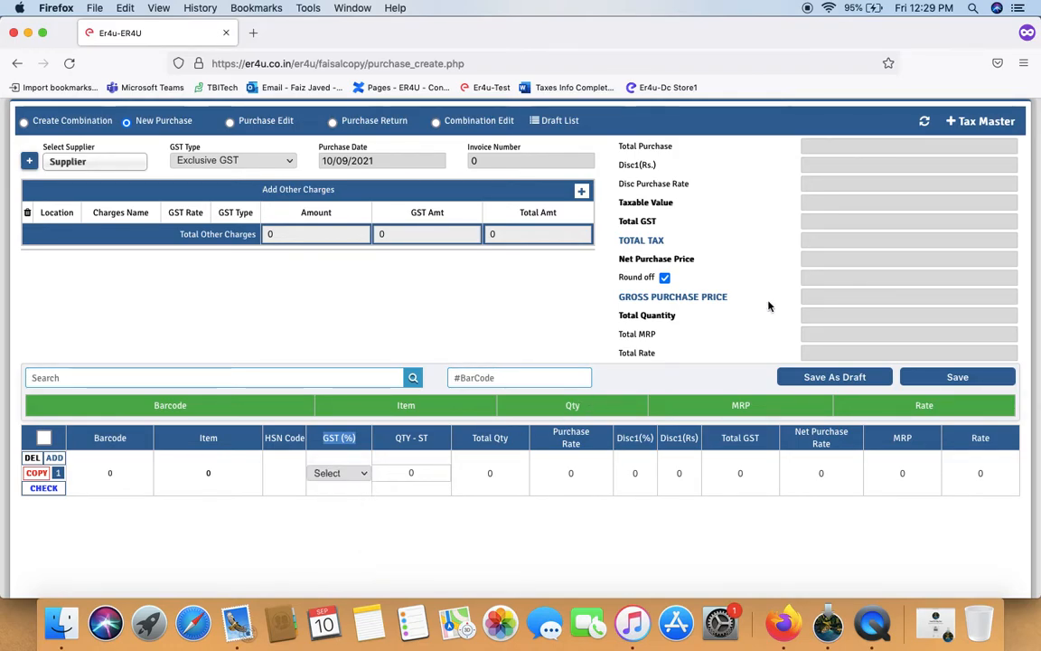
Open the Tax Master and look through the names of the existing GST entries in its list
click(950, 126)
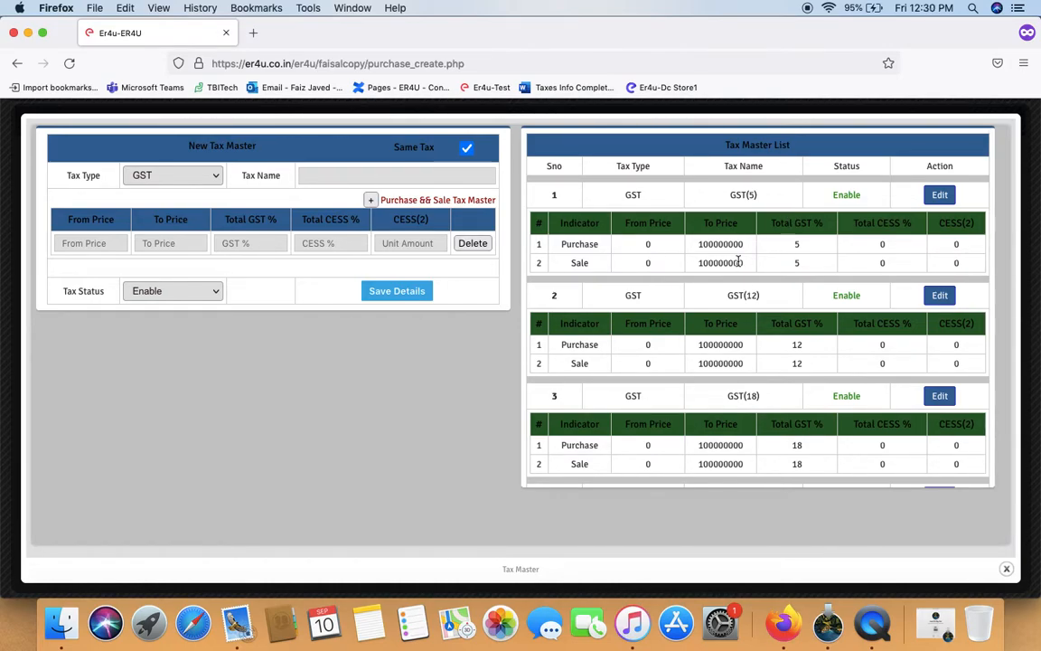
drag(758, 195, 733, 195)
drag(764, 296, 738, 296)
drag(760, 395, 729, 395)
scroll(733, 382, down, 8)
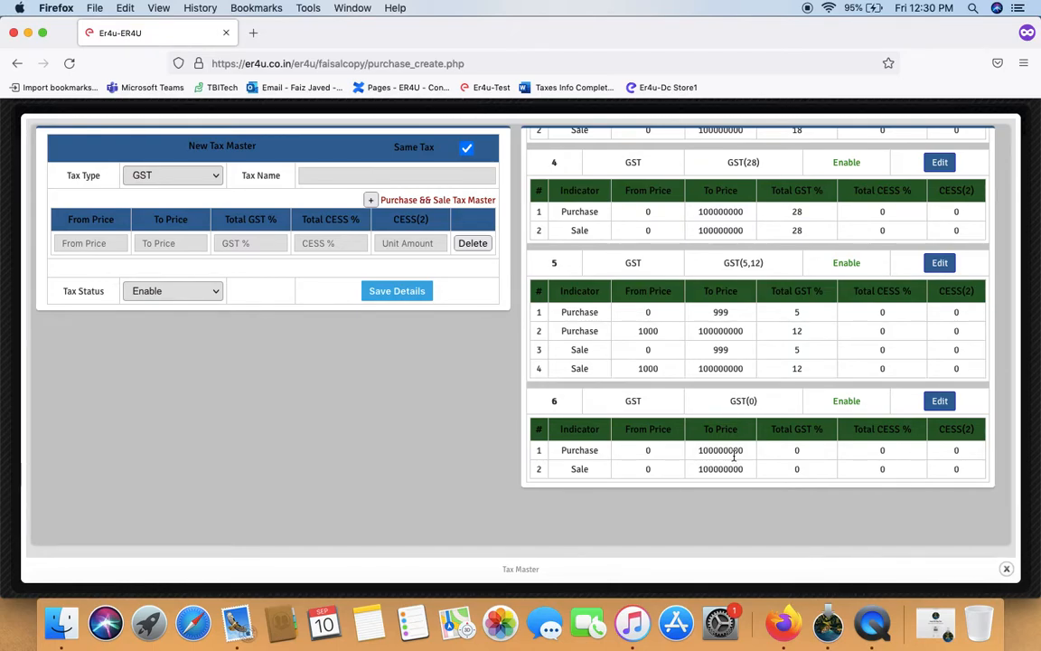
drag(753, 262, 724, 267)
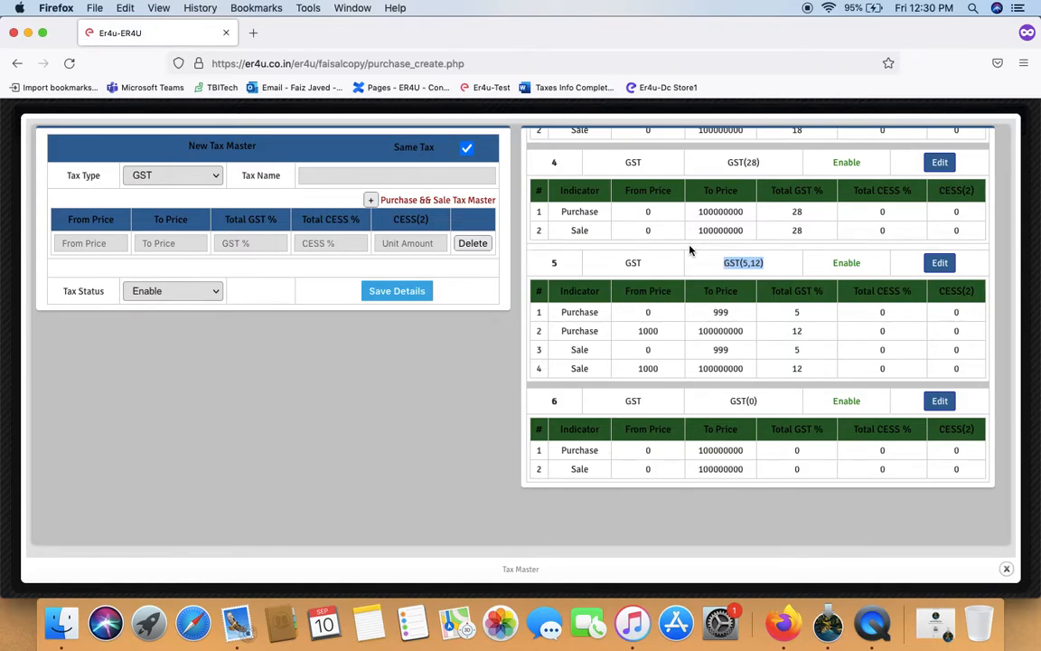
Review the price ranges and GST percentages for purchase and sale across the Tax Master List entries
click(697, 261)
scroll(697, 263, up, 1)
scroll(697, 263, up, 5)
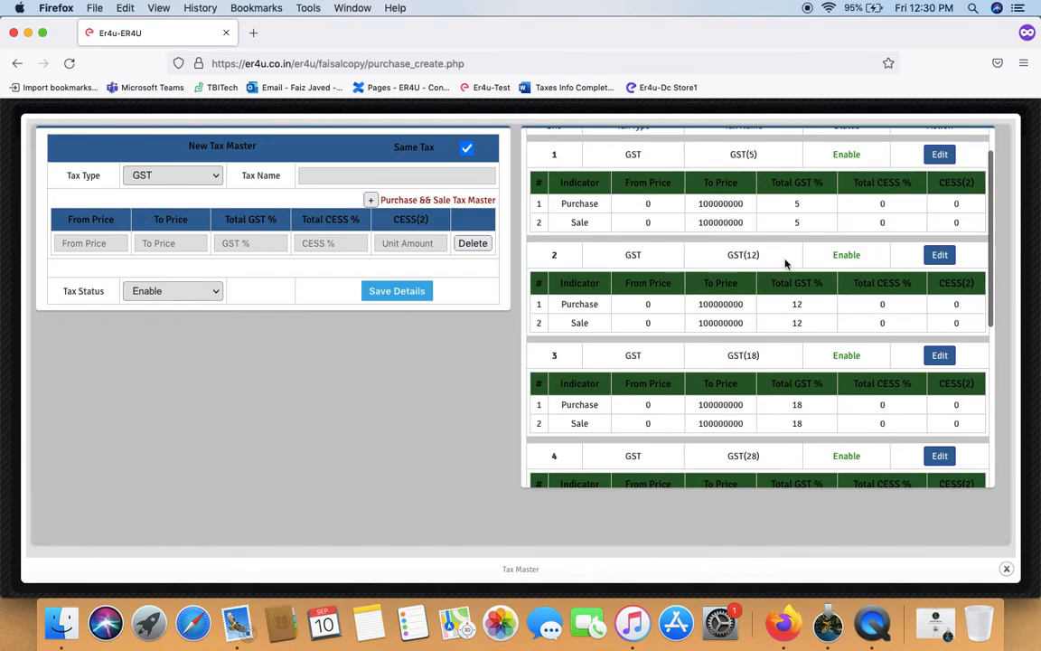
scroll(685, 266, up, 1)
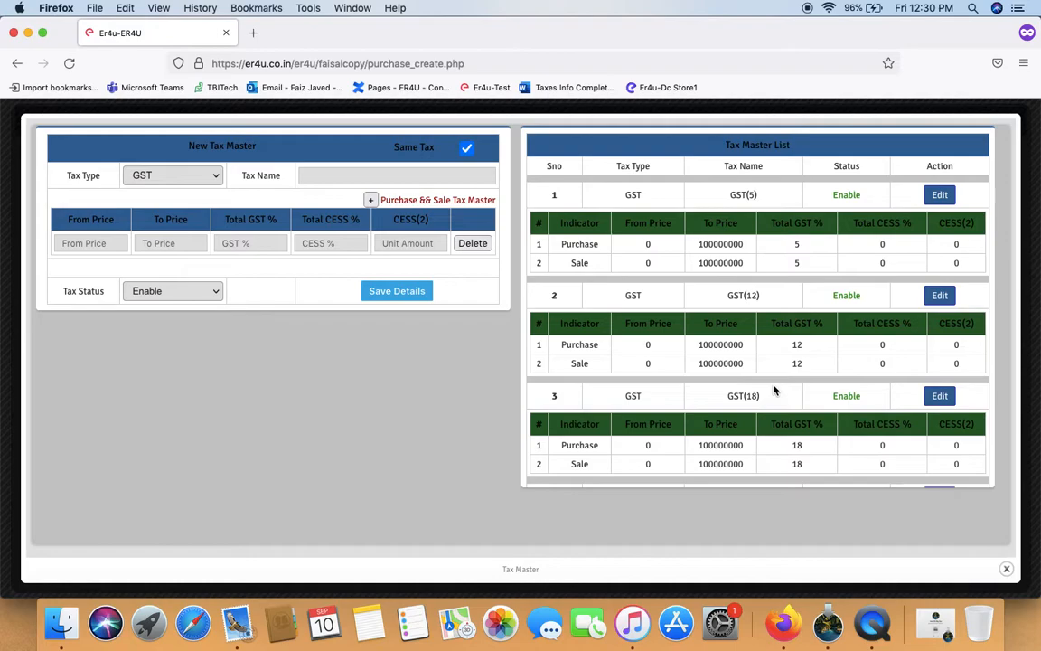
scroll(774, 390, down, 8)
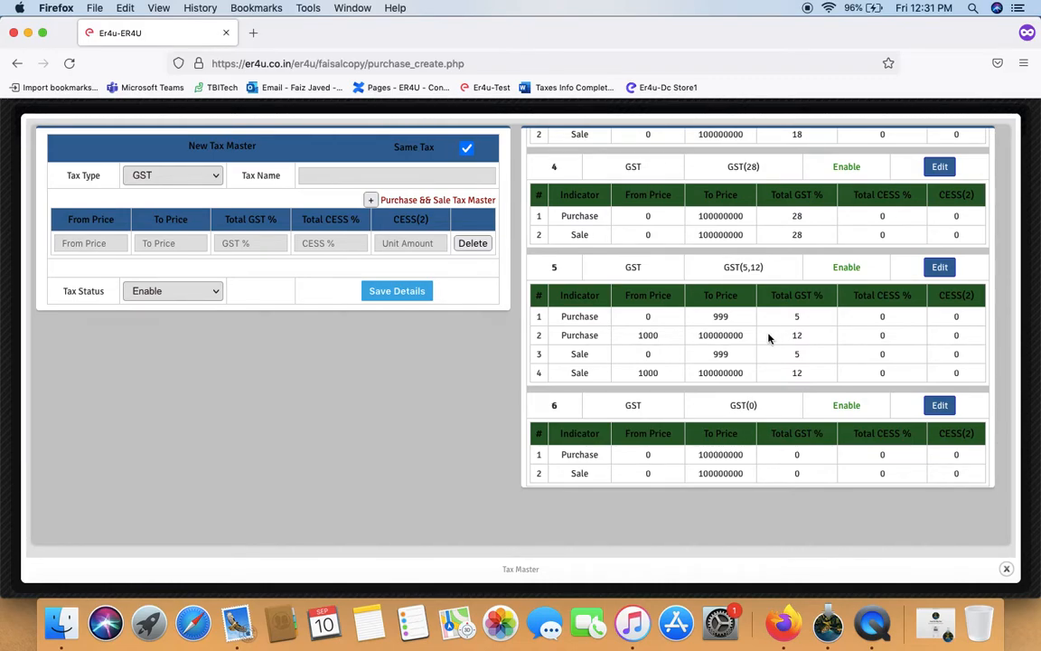
scroll(761, 340, down, 1)
scroll(761, 340, up, 5)
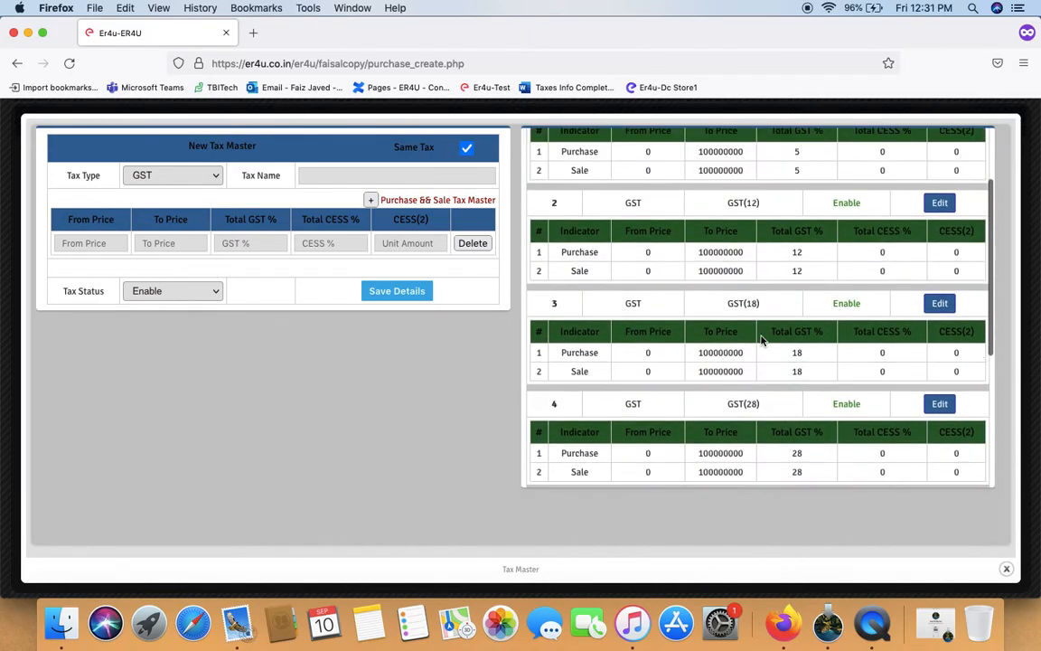
scroll(761, 340, up, 2)
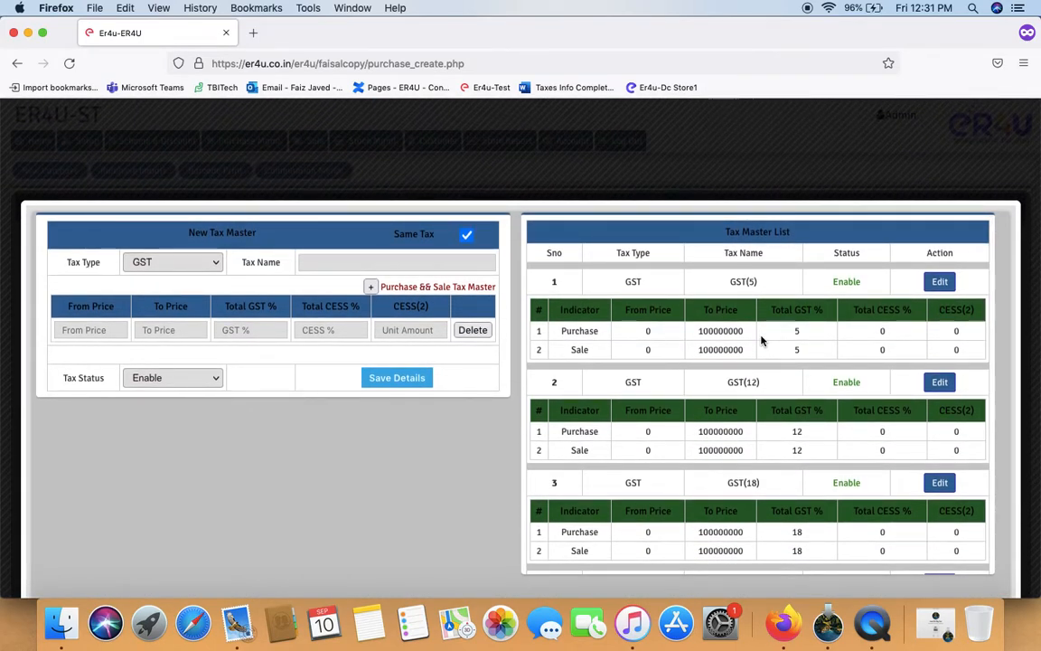
scroll(381, 502, down, 1)
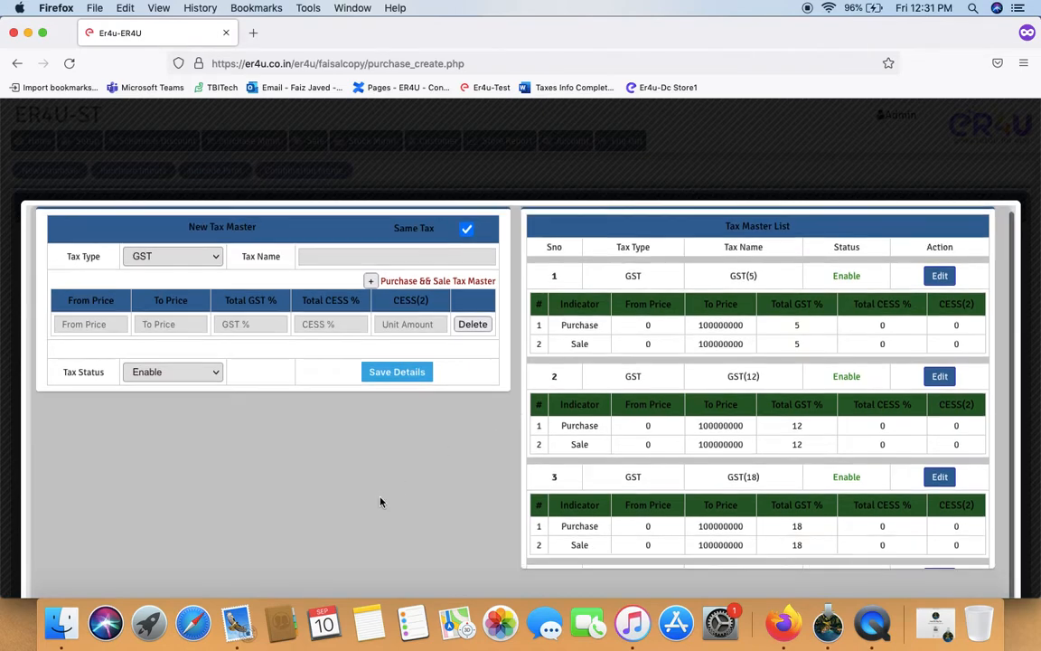
scroll(381, 502, up, 1)
In the New Tax Master form, keep the tax type GST and enter GST(28,12,5) as the tax name
drag(187, 230, 257, 241)
click(230, 457)
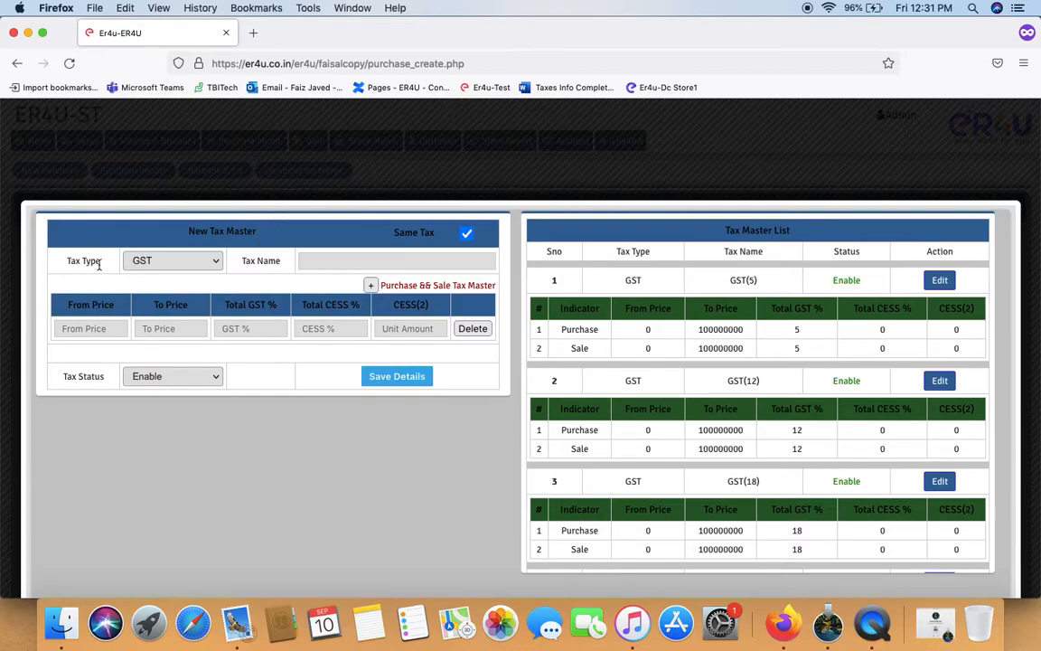
click(143, 262)
click(142, 264)
click(324, 262)
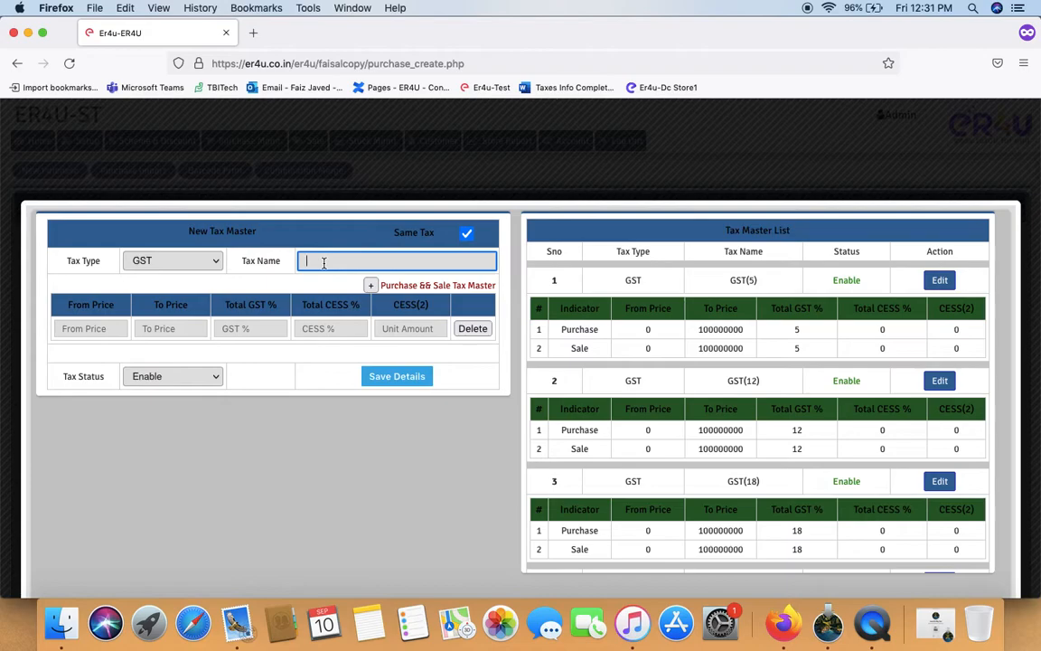
text(GST)
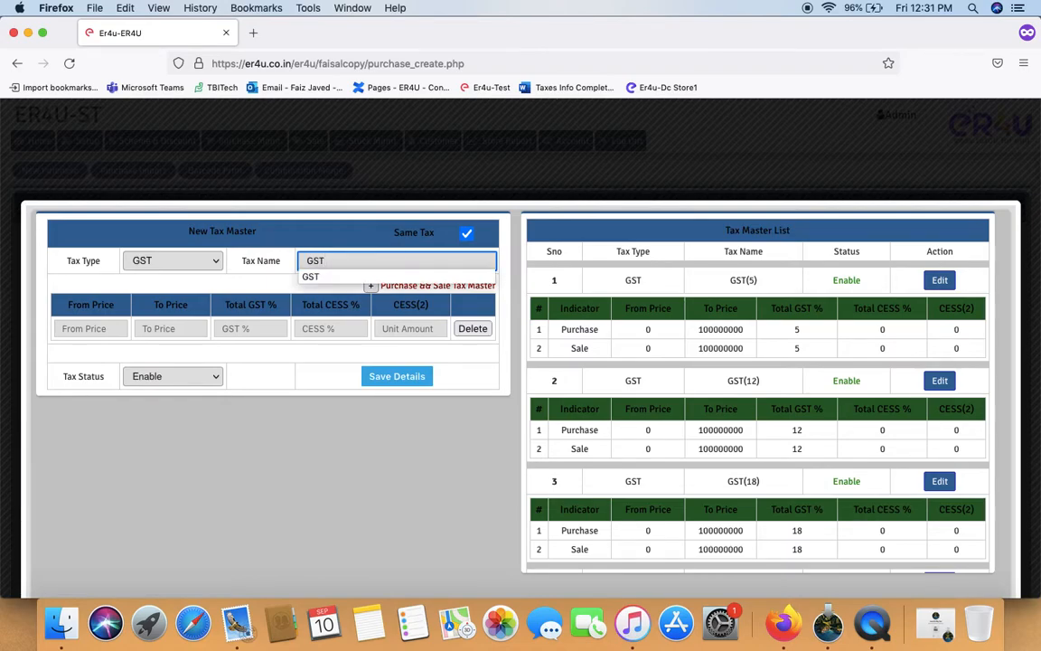
text((28)
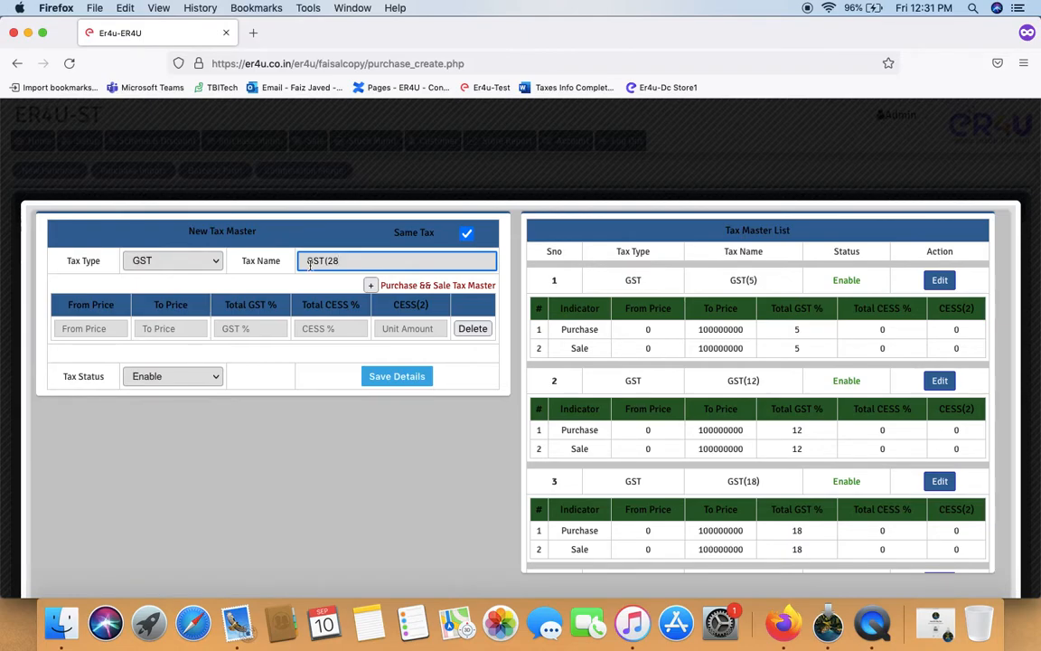
text(,12,5)
Turn off Same Tax to view the separate purchase and sale tax tables, and turn it back on
drag(395, 232, 429, 237)
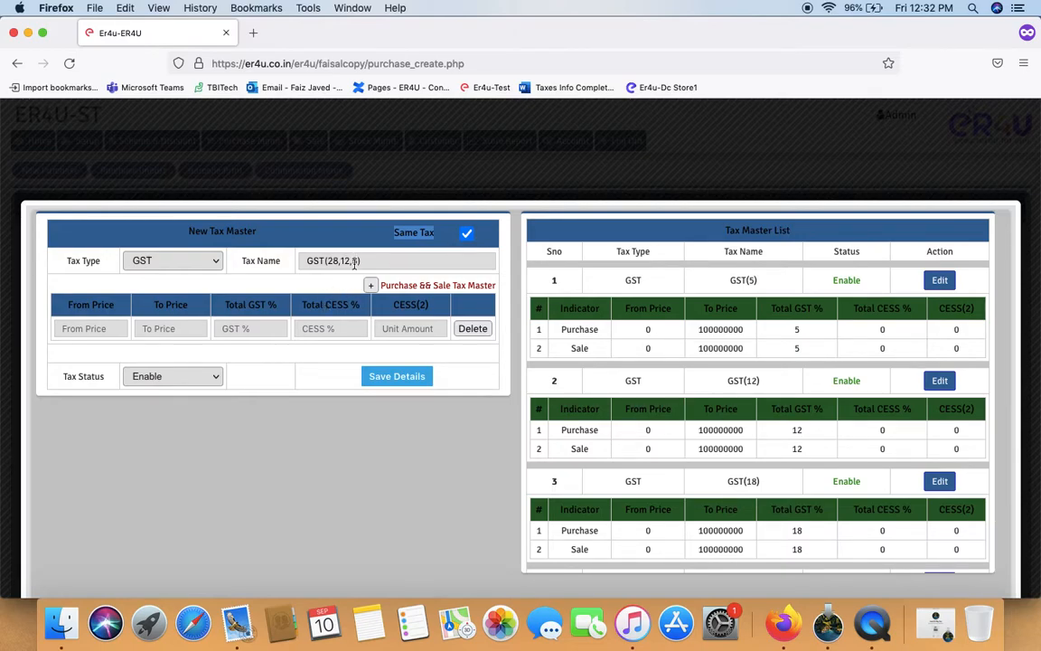
click(90, 329)
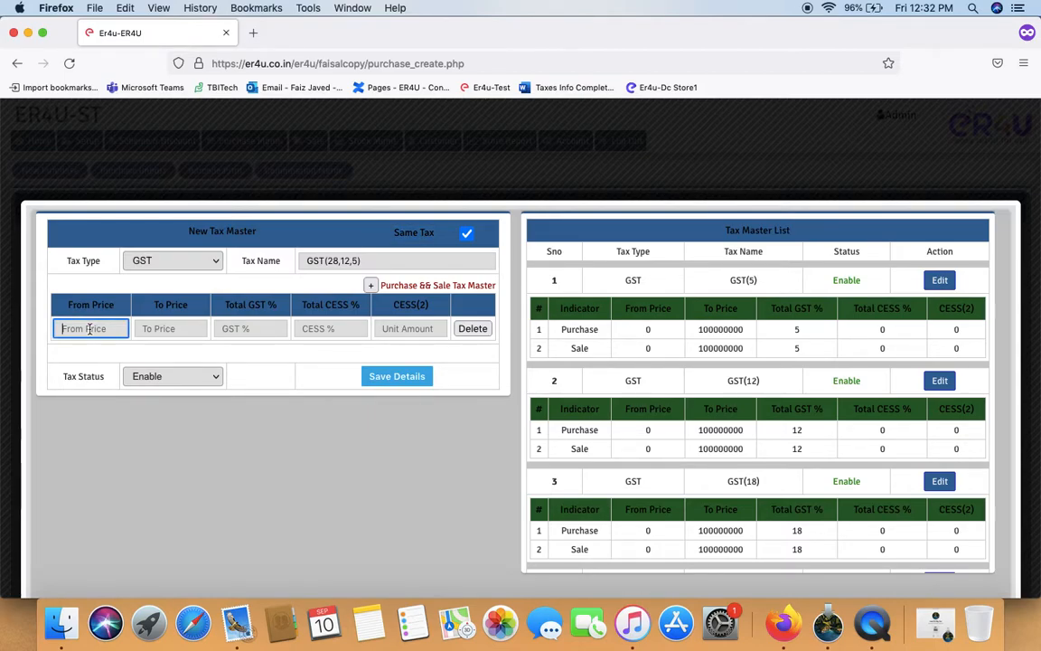
click(466, 236)
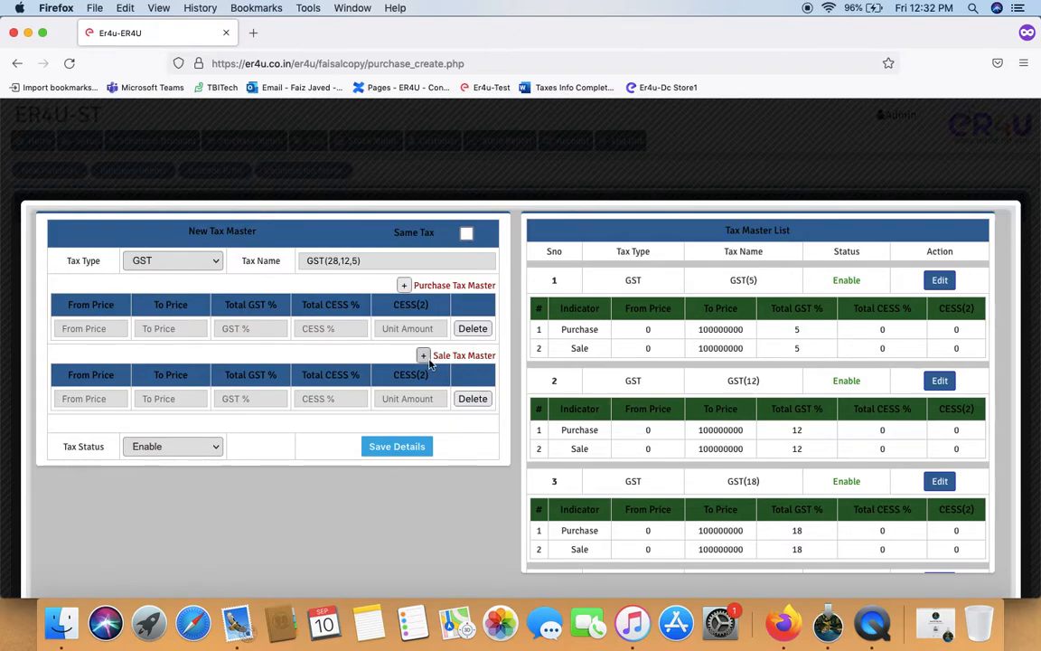
click(93, 399)
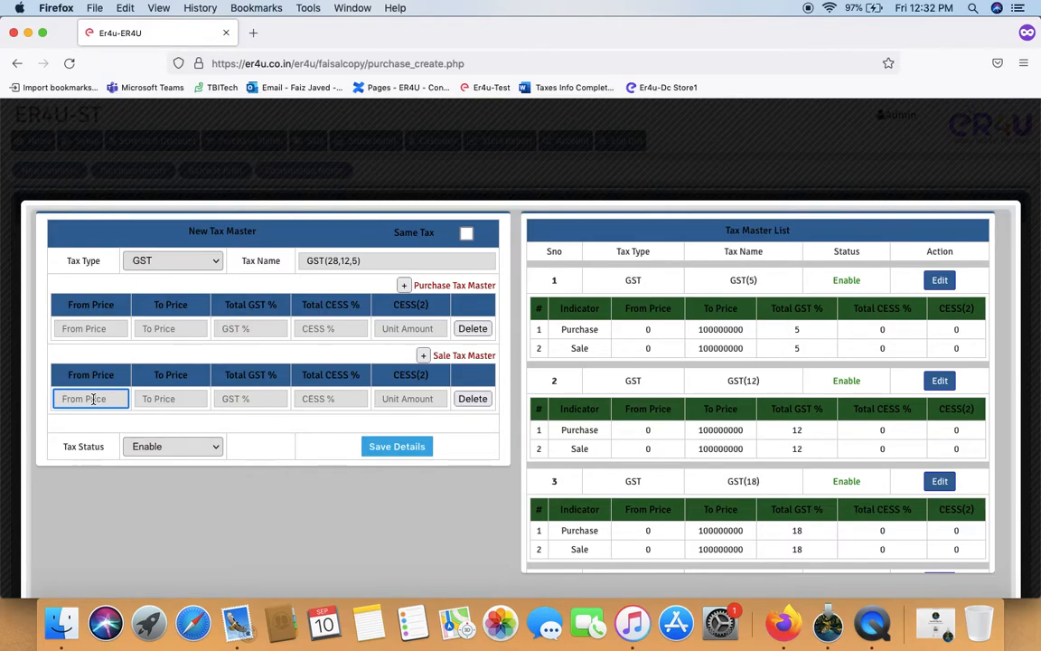
click(466, 236)
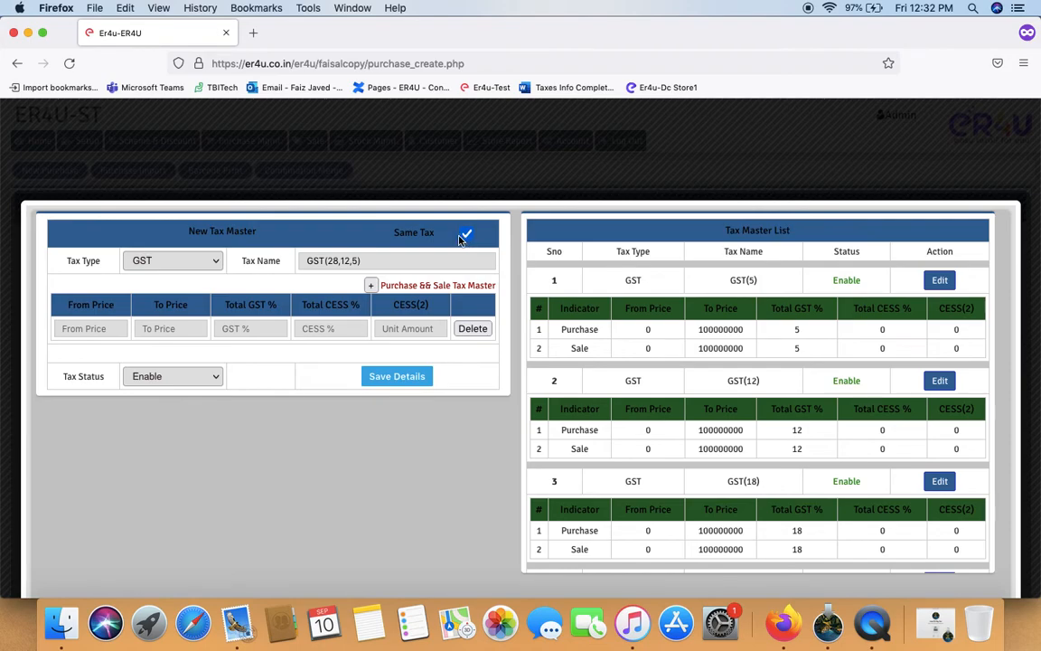
Set the new tax's price range from 0 to 10000000
click(101, 329)
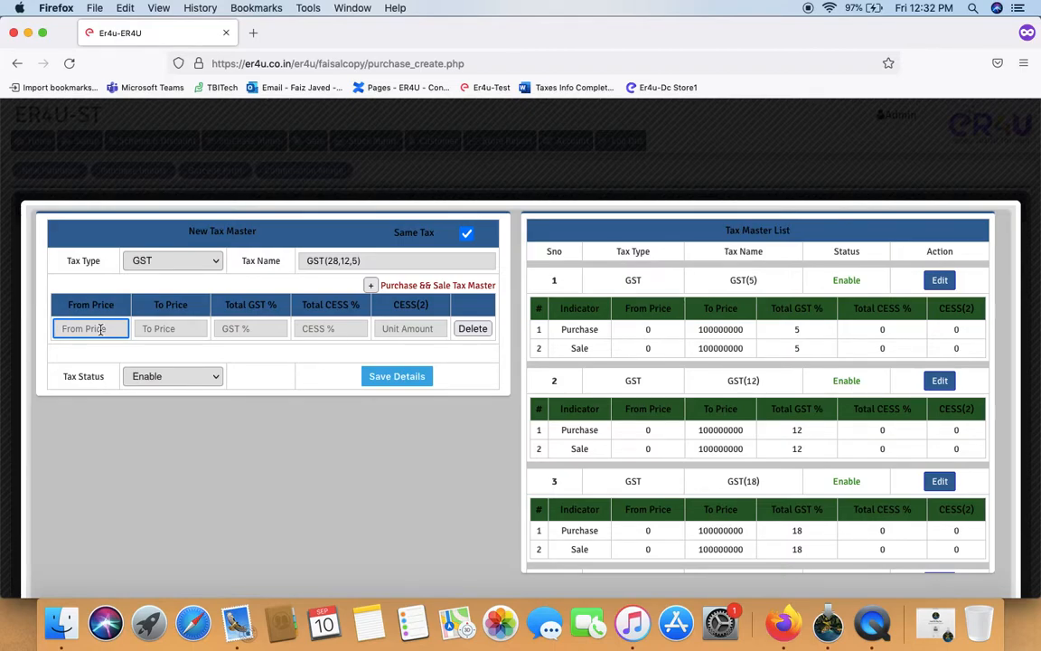
text(0)
click(189, 328)
text(1000)
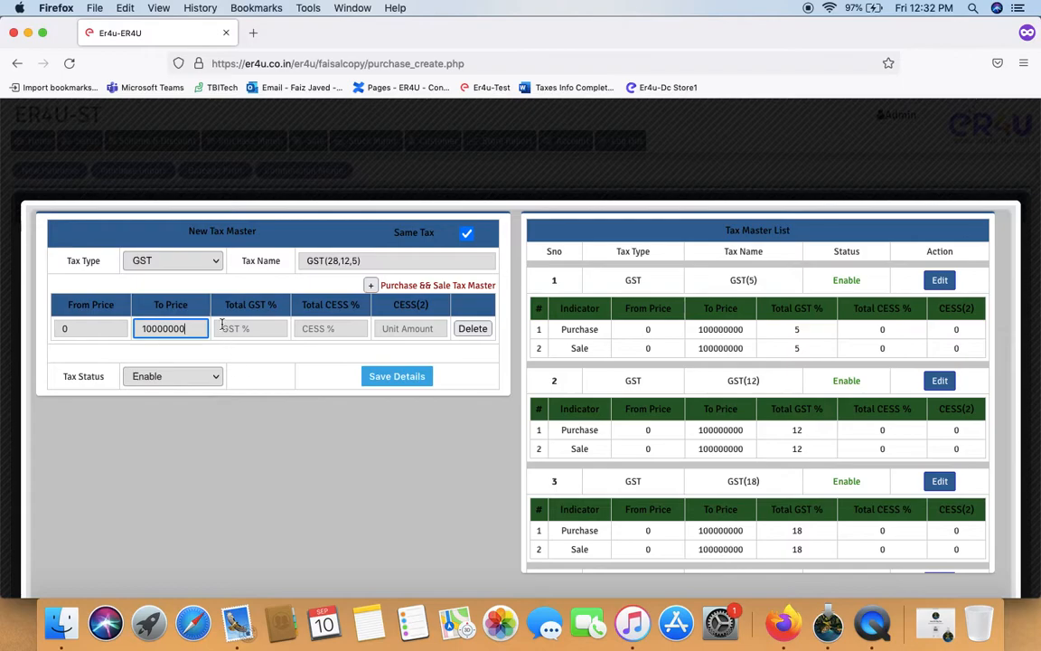
Set the new tax's total GST to 28%, total CESS to 12% and the CESS(2) unit amount to 5
key(Tab)
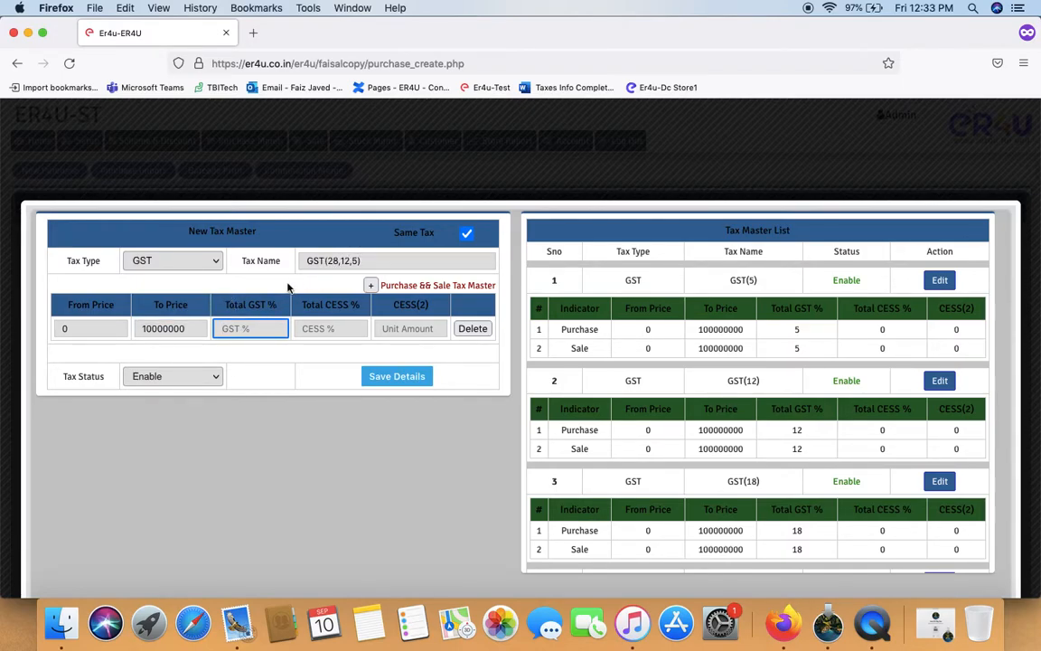
text(28)
click(323, 328)
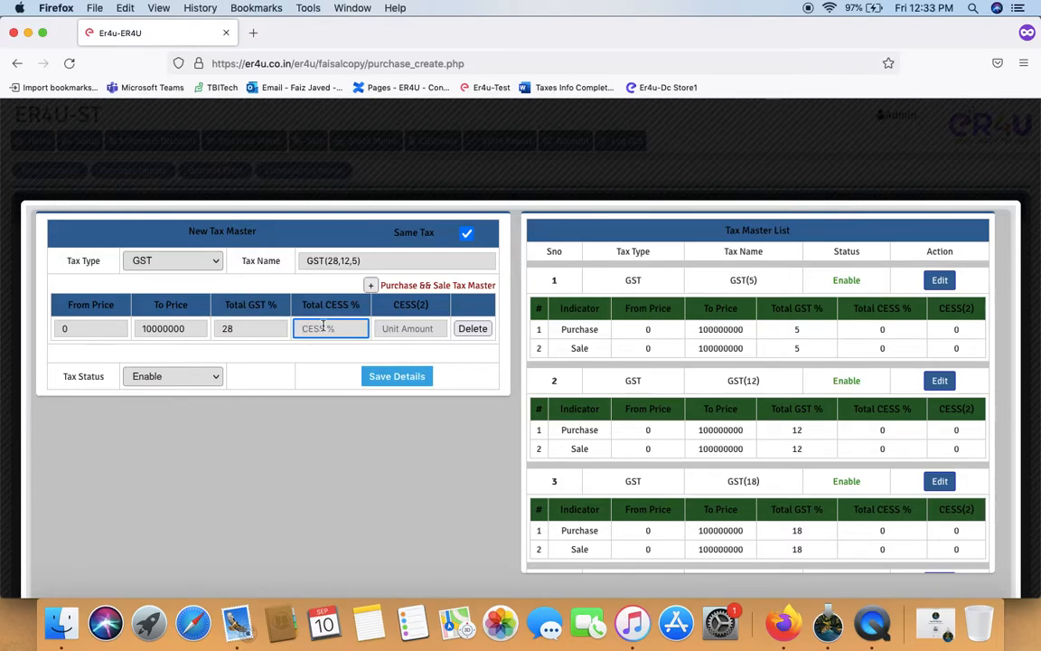
text(12)
click(404, 329)
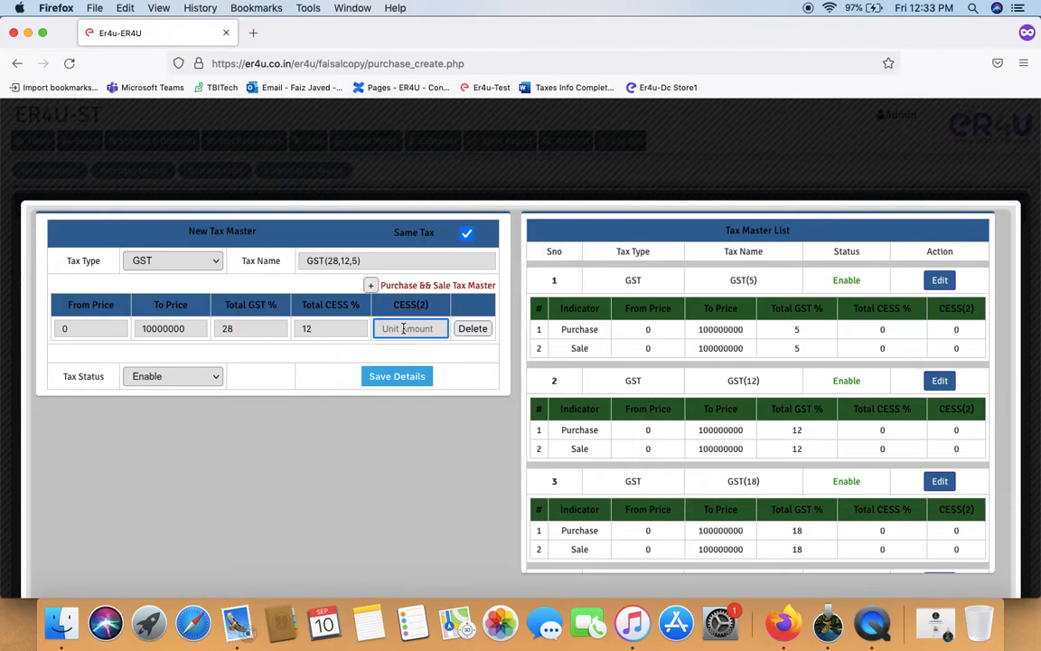
text(5)
Keep the tax status at Enable and save the new tax details, confirming the save
click(167, 378)
click(161, 377)
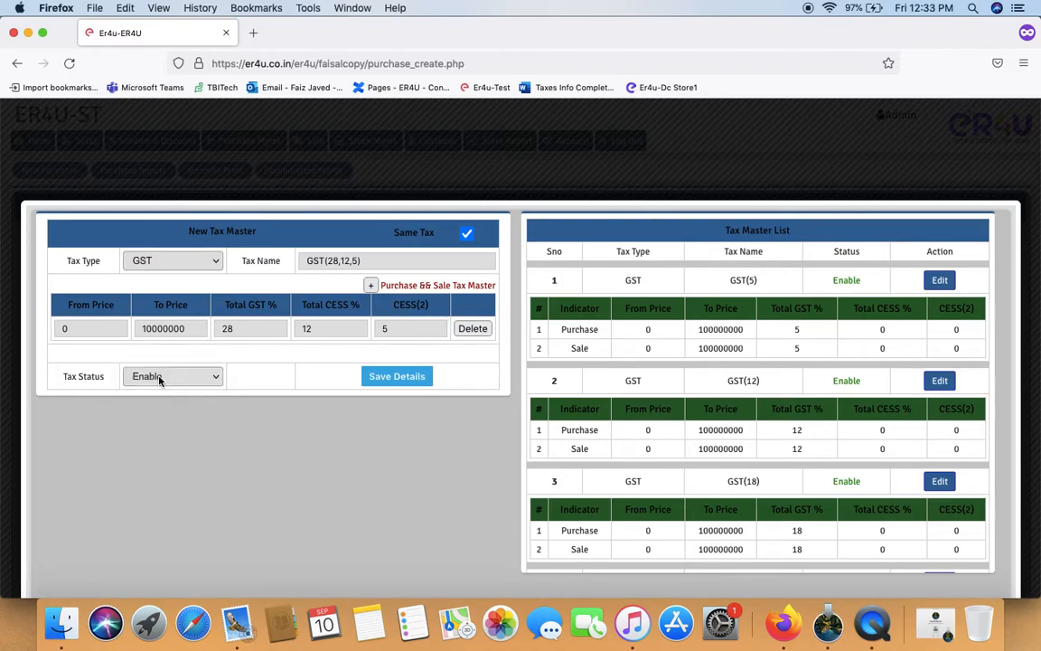
click(404, 378)
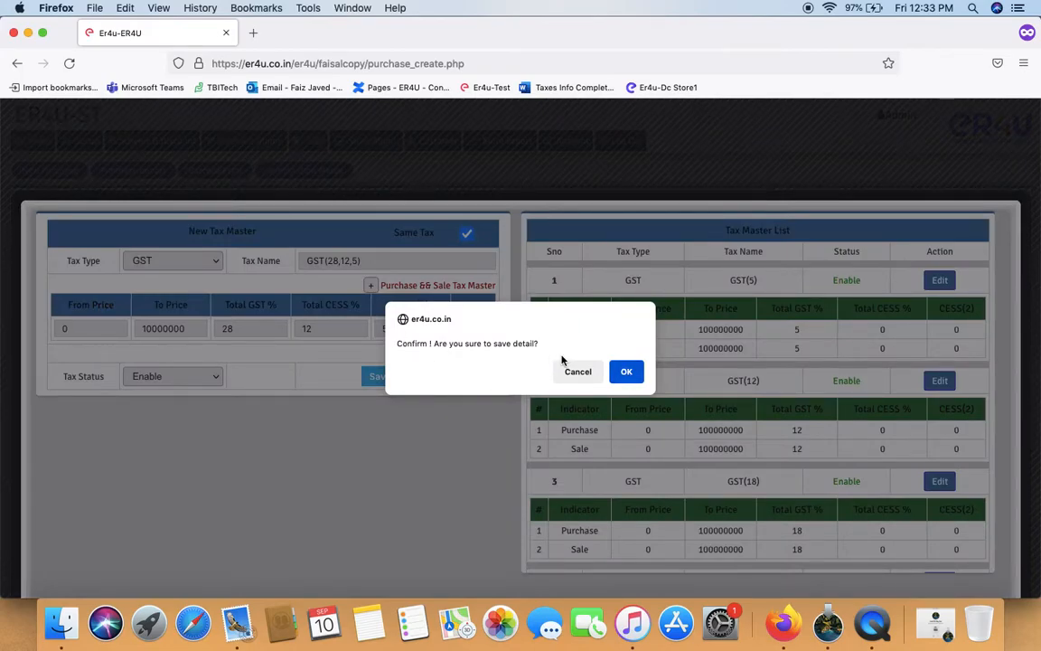
click(628, 373)
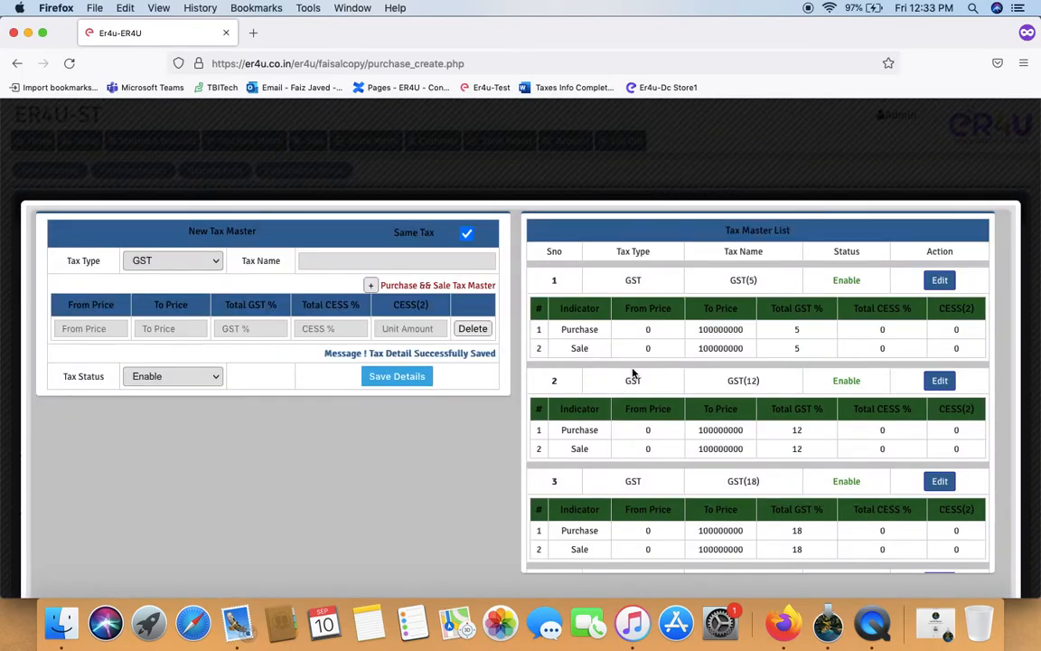
Check the saved GST(28,12,5) entry in the Tax Master List
scroll(740, 436, down, 5)
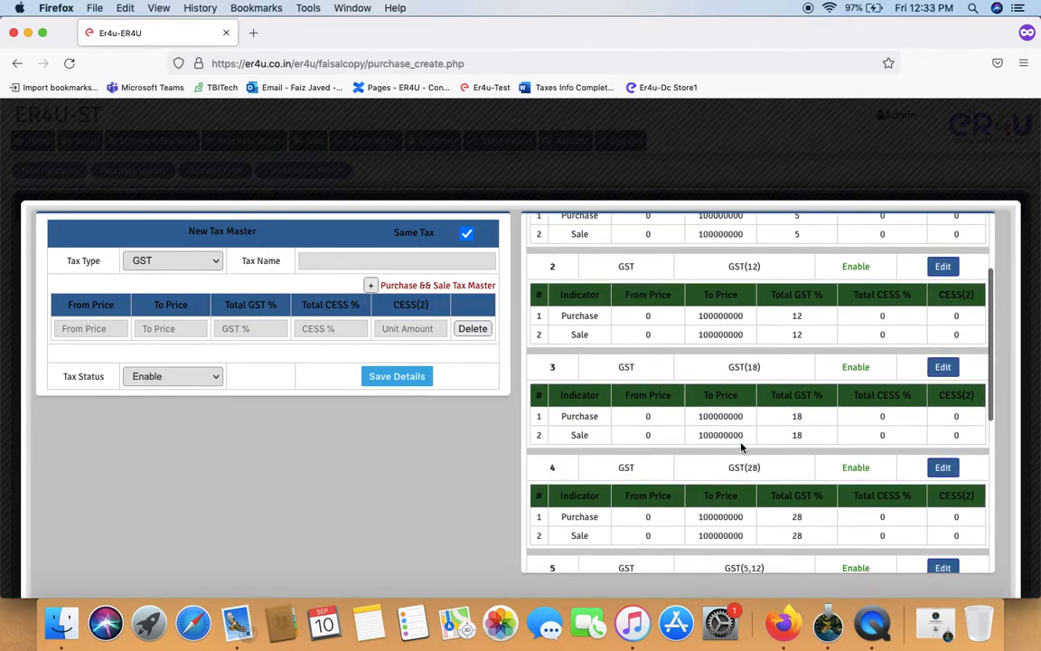
scroll(741, 443, down, 4)
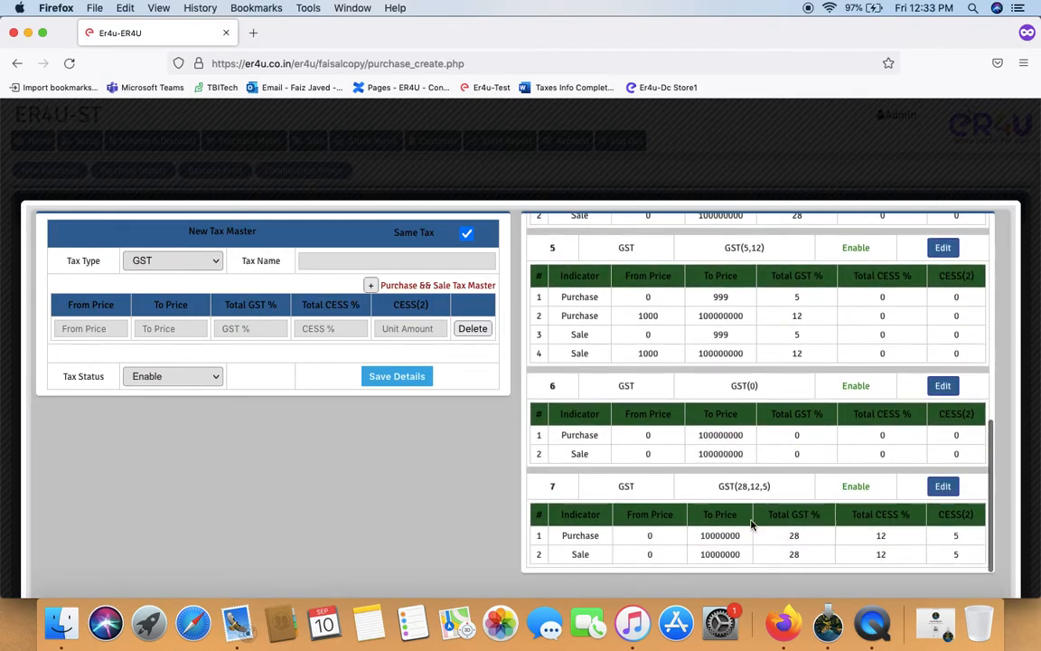
drag(774, 489, 719, 492)
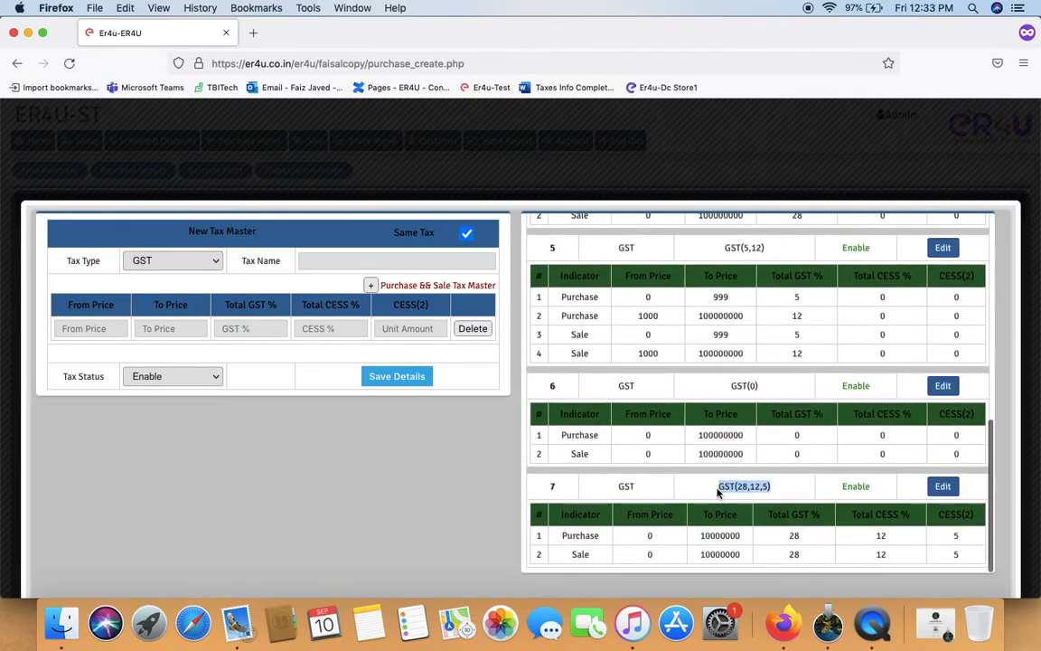
Review the entries in the Tax Master List and close the Tax Master
scroll(683, 347, up, 9)
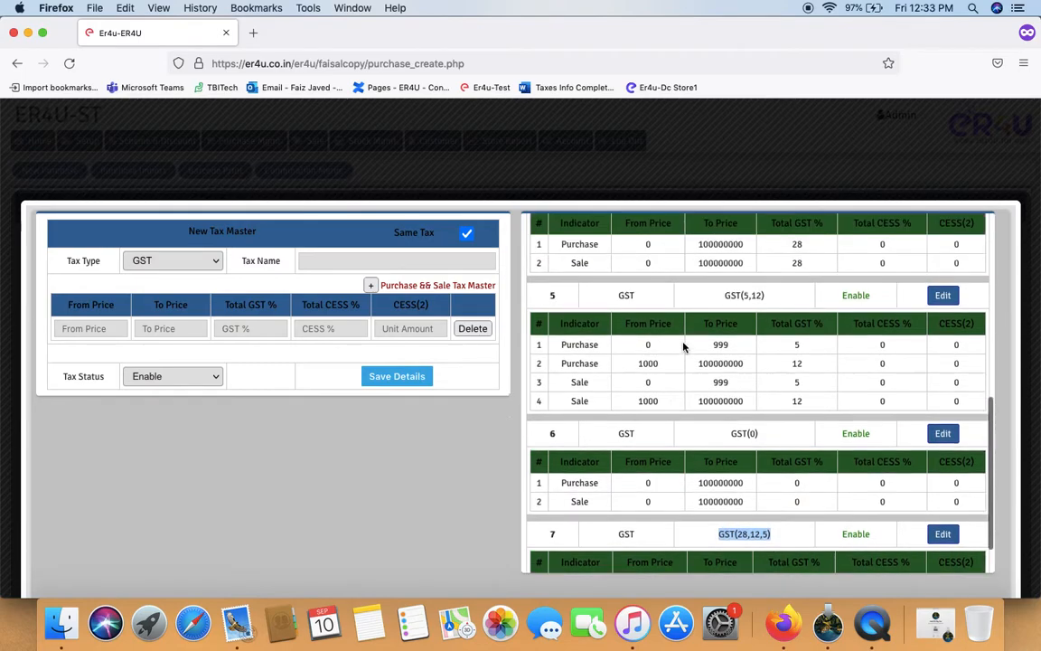
scroll(685, 347, up, 1)
scroll(391, 435, down, 1)
scroll(391, 435, up, 1)
scroll(757, 388, down, 8)
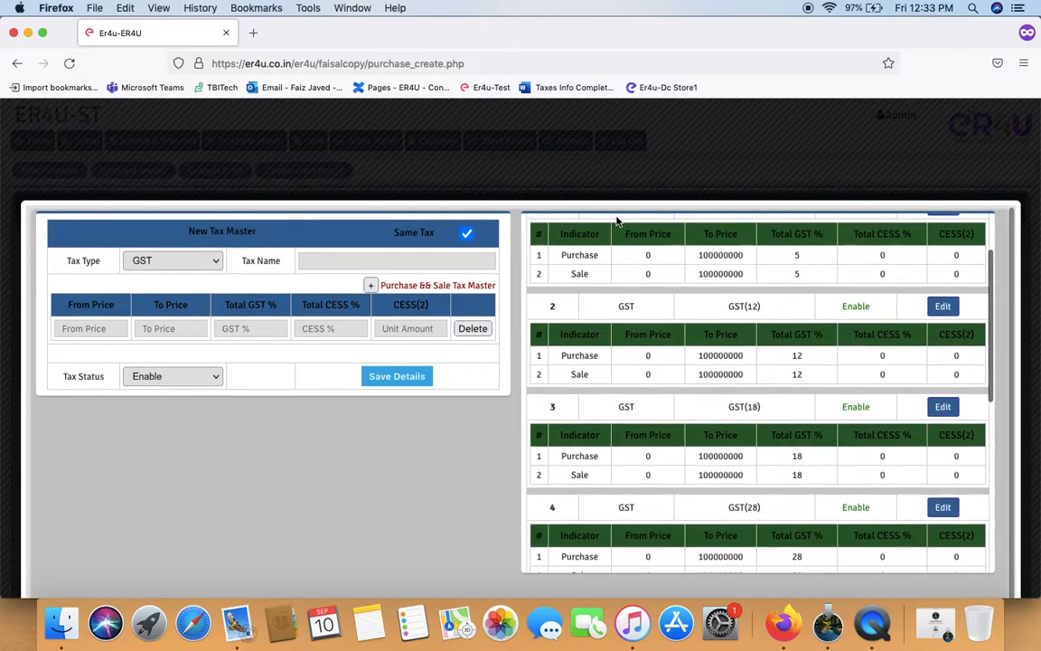
scroll(618, 151, down, 5)
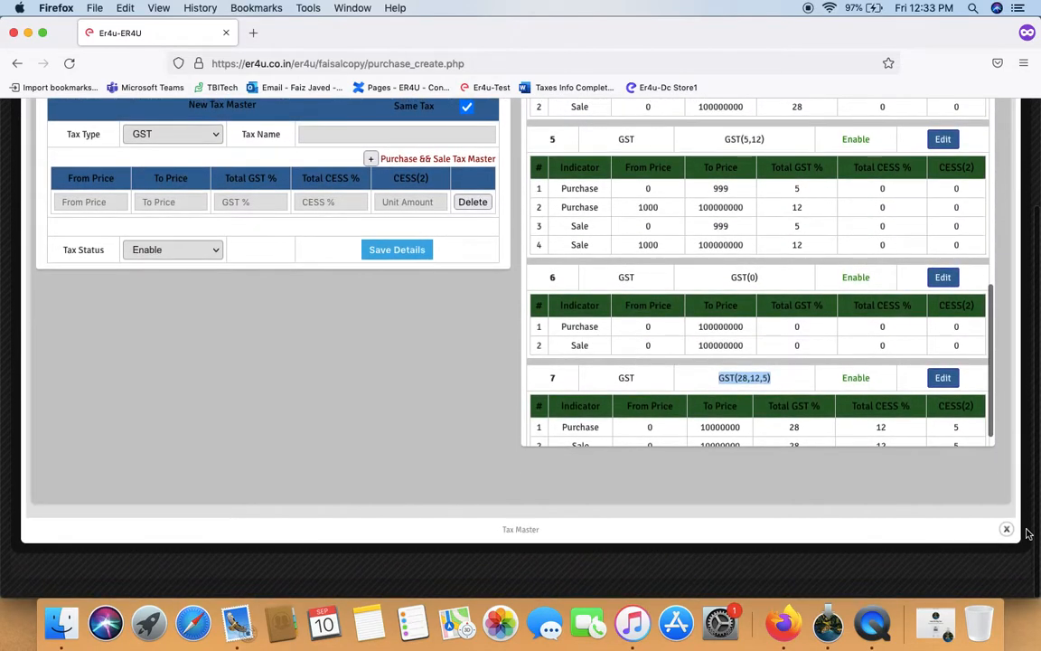
click(1008, 530)
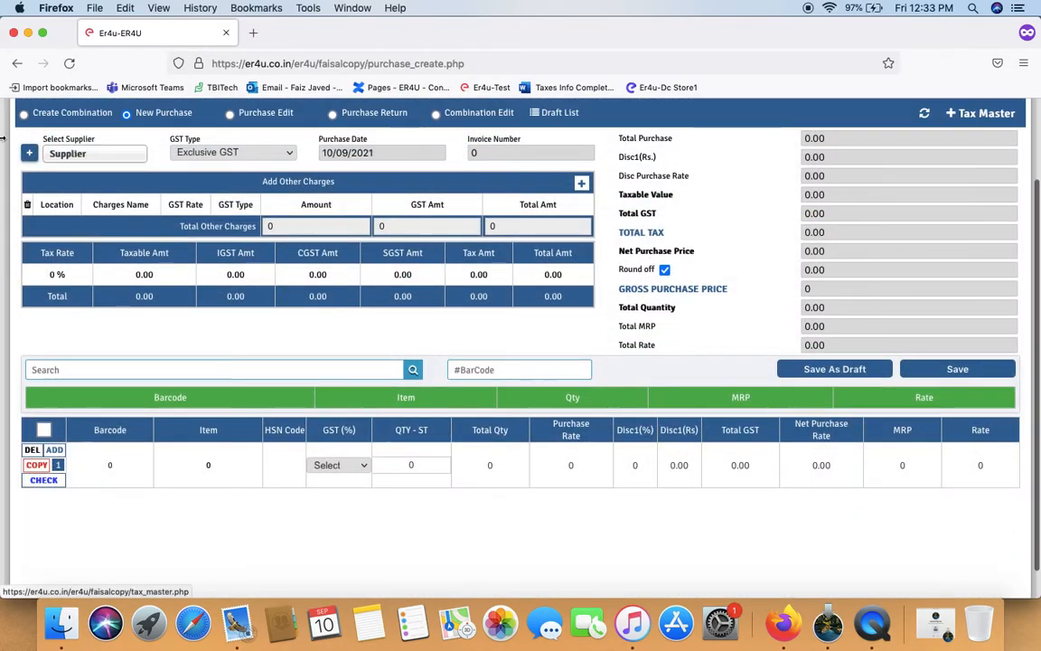
Reload the purchase page and check the GST options offered for the item row, leaving the selection unset
click(68, 63)
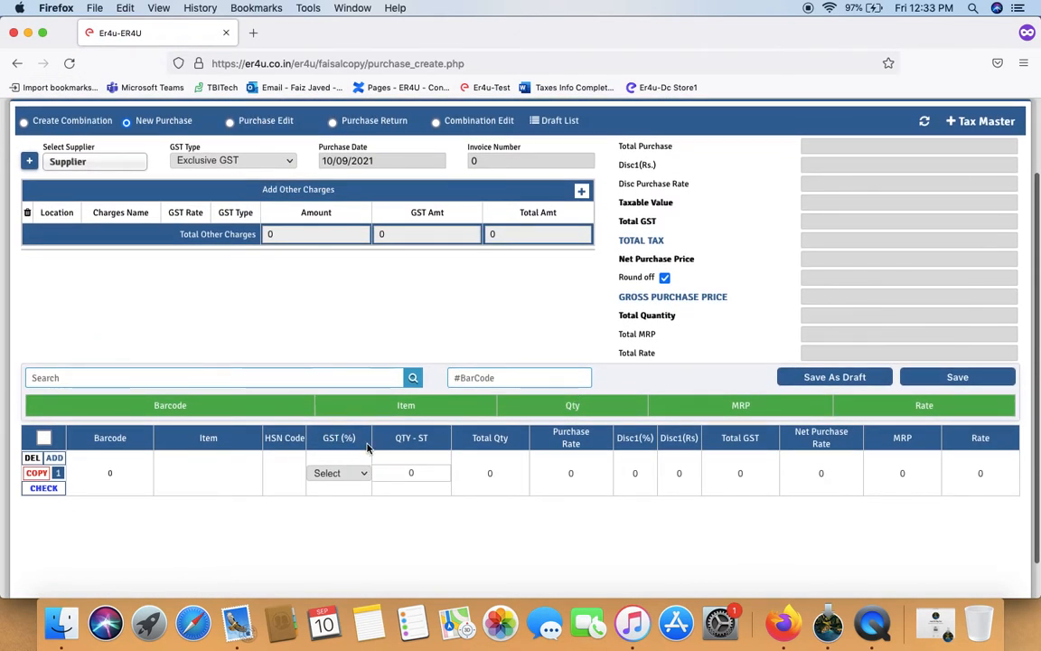
click(364, 475)
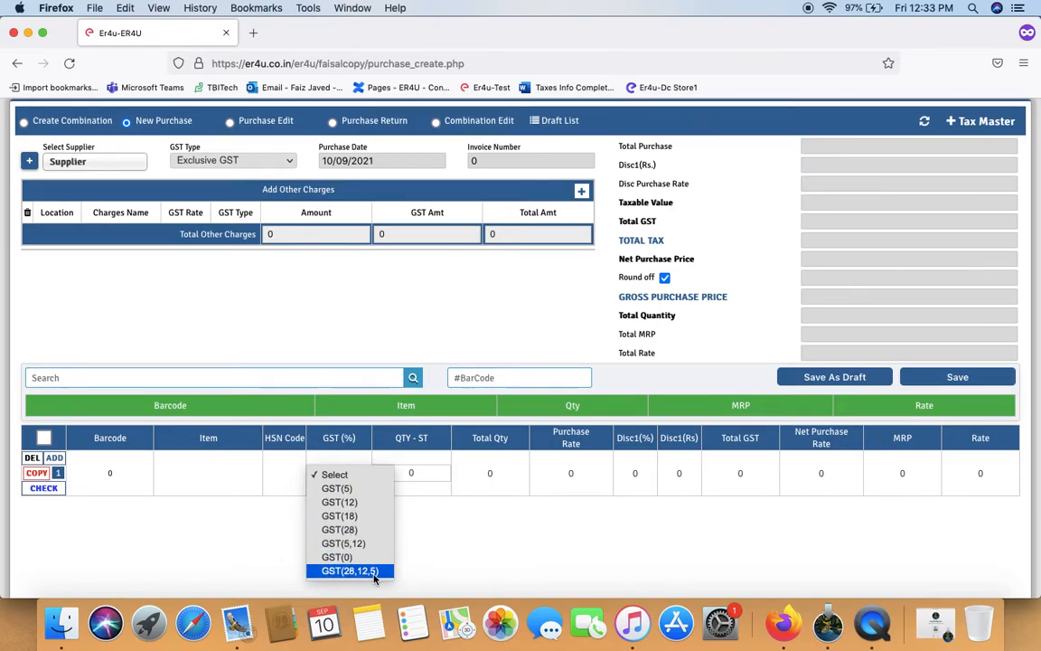
key(Escape)
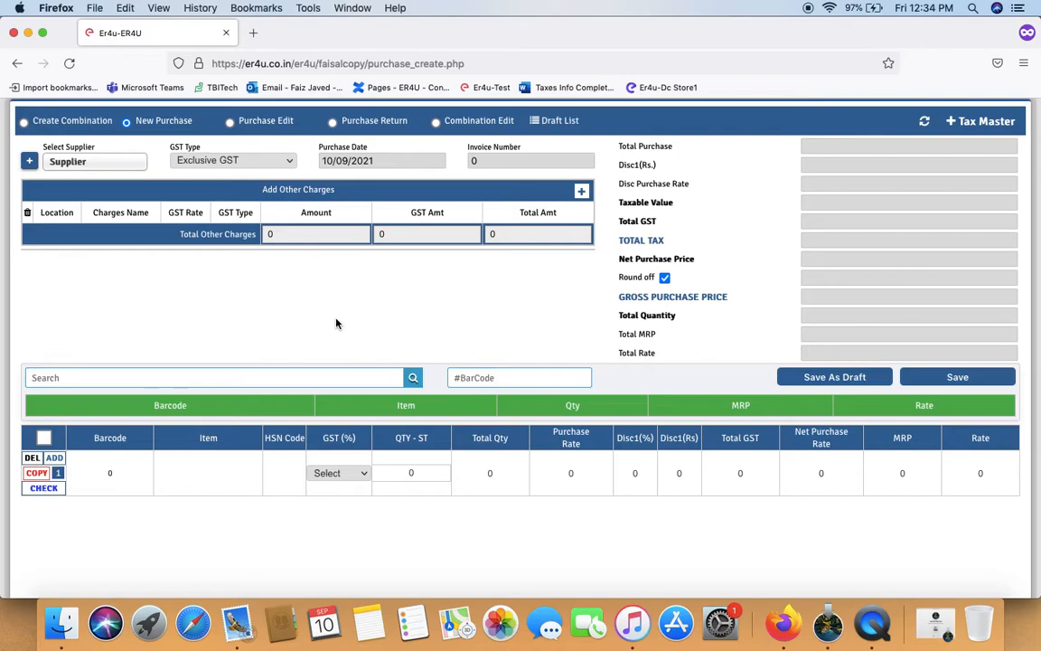
Open the Purchase Screen Configuration from the master setup
scroll(336, 324, up, 3)
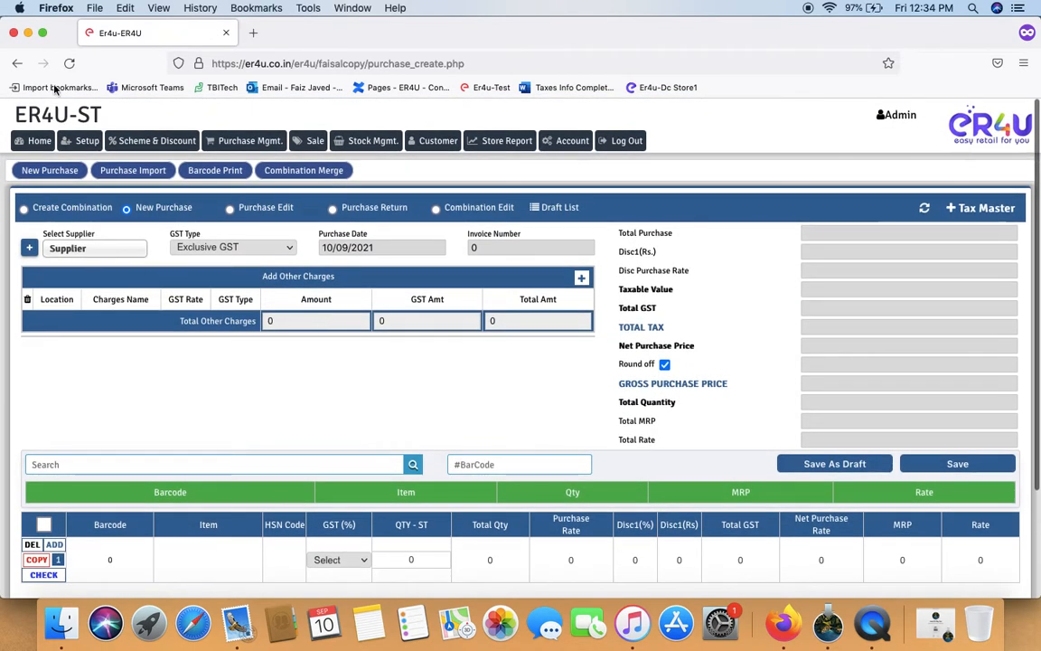
click(87, 142)
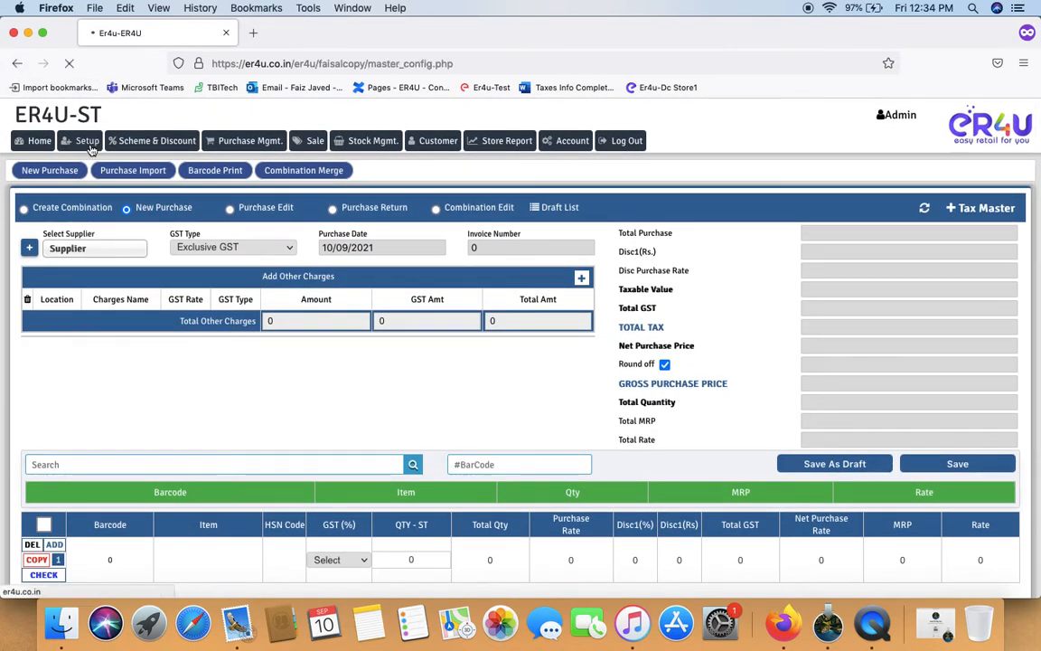
click(27, 179)
click(36, 221)
Enable the CESS, CESS@RS, IGST, CGST, SGST and Gross Purchase Rate columns in the purchase Grid View settings
scroll(677, 502, down, 10)
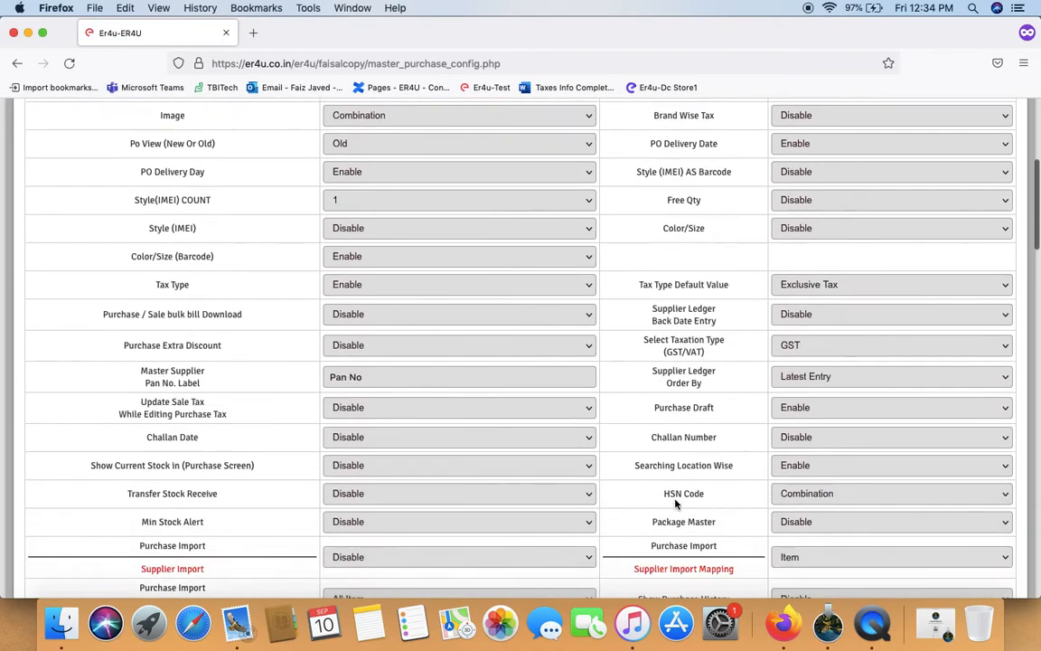
scroll(676, 502, down, 15)
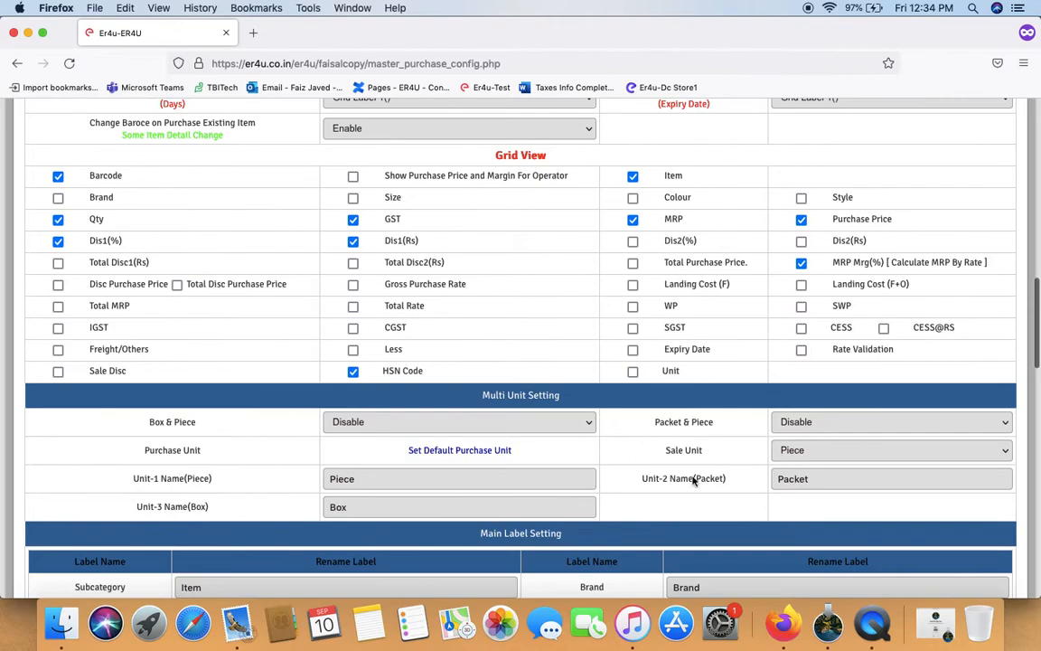
click(800, 328)
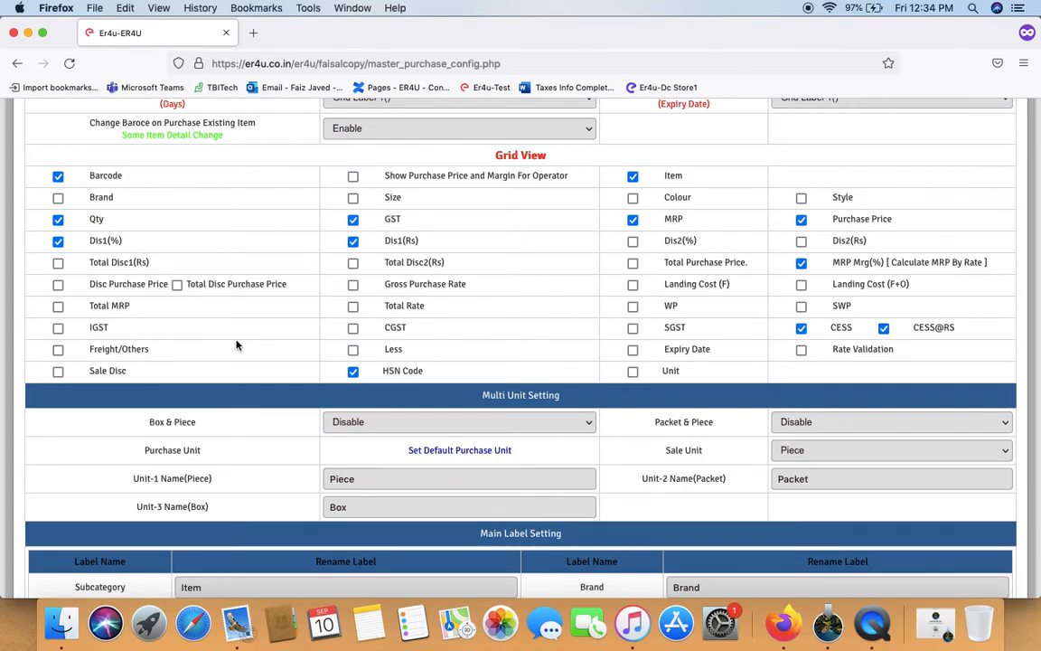
click(58, 328)
click(354, 329)
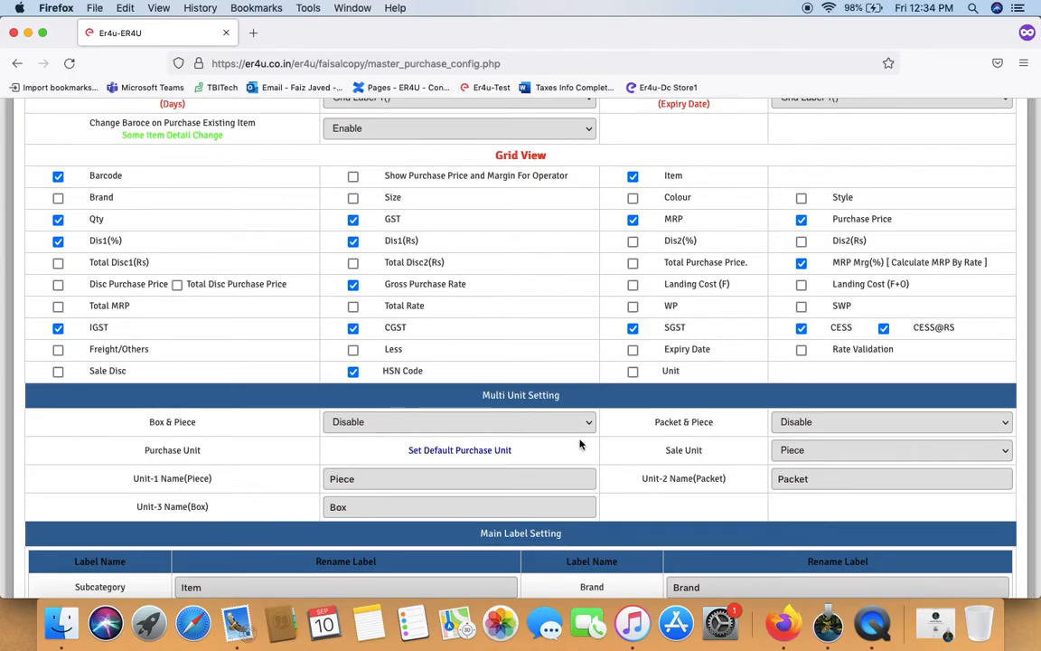
Enter the OTP, submit the purchase settings and acknowledge the confirmation
scroll(580, 438, down, 15)
scroll(580, 443, down, 7)
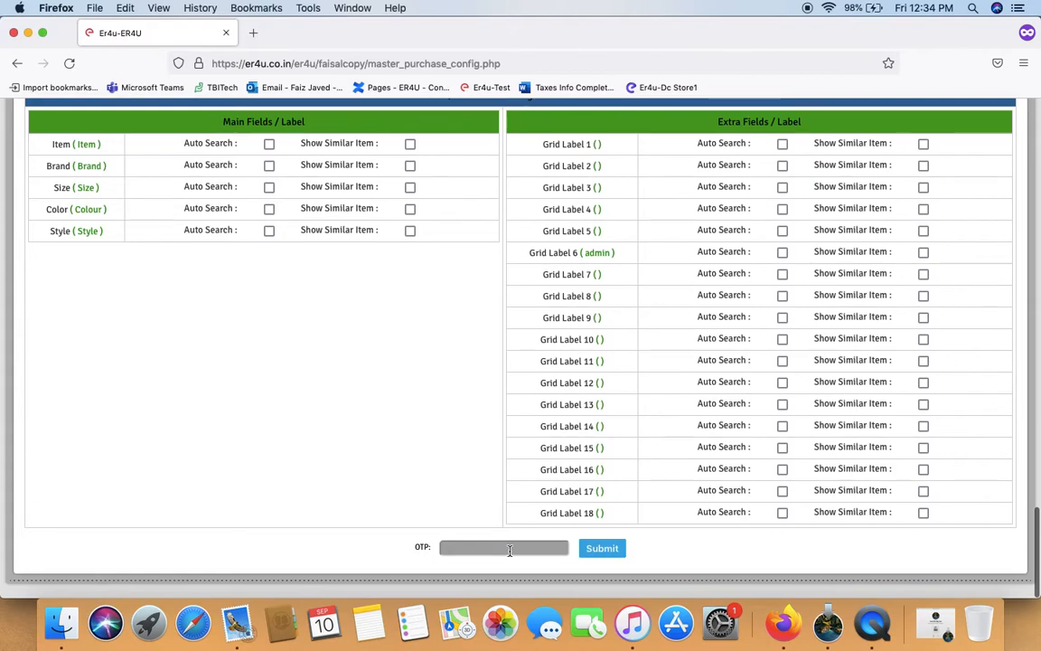
click(509, 550)
text(•••••••)
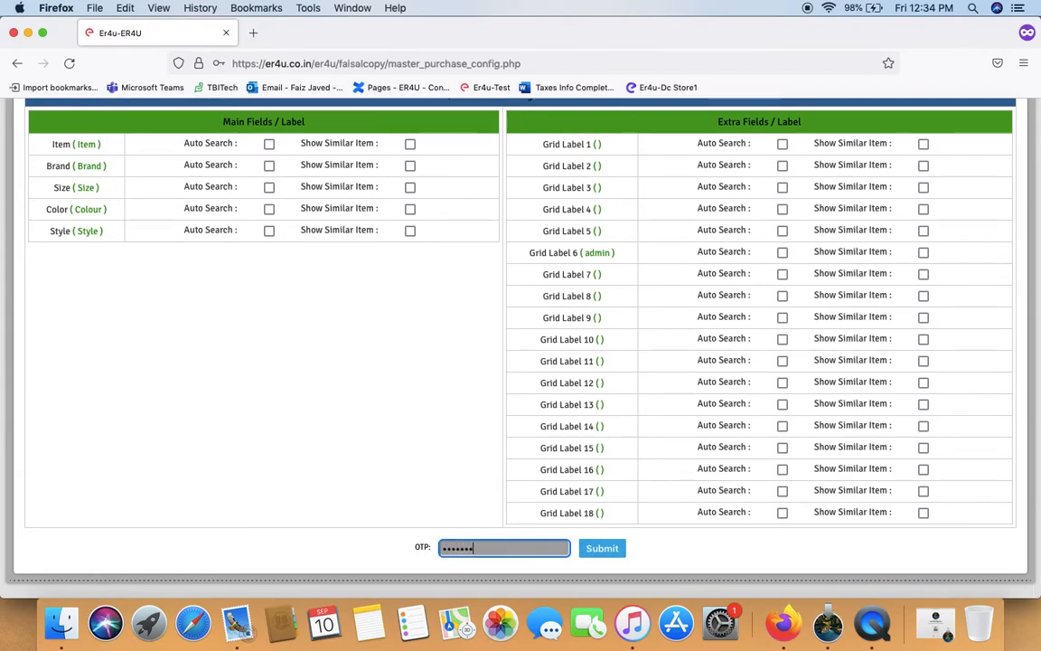
key(Return)
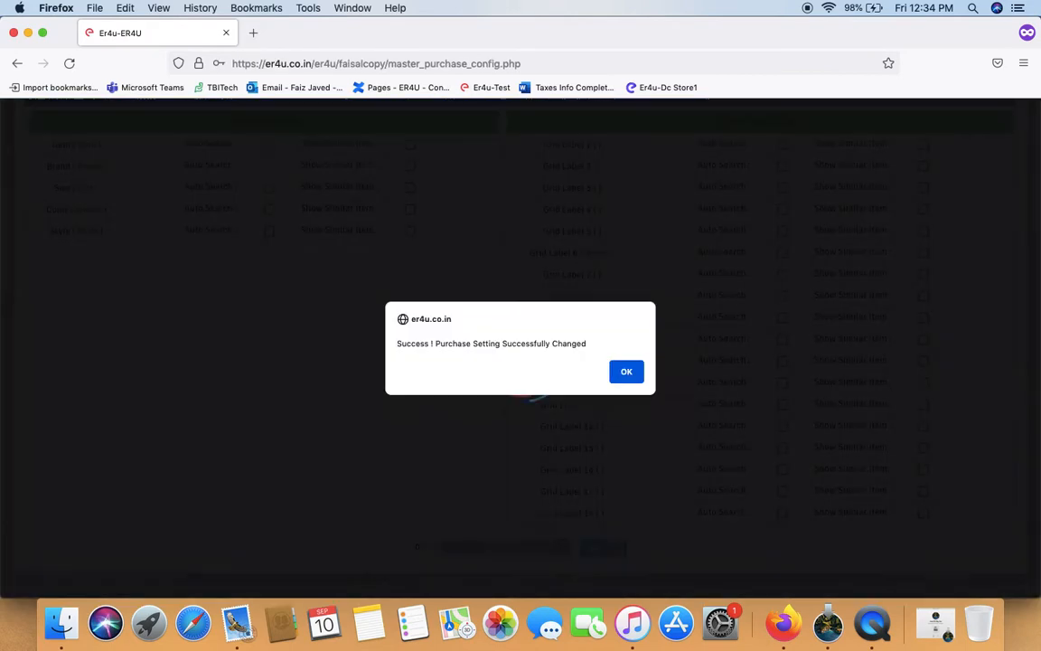
click(635, 375)
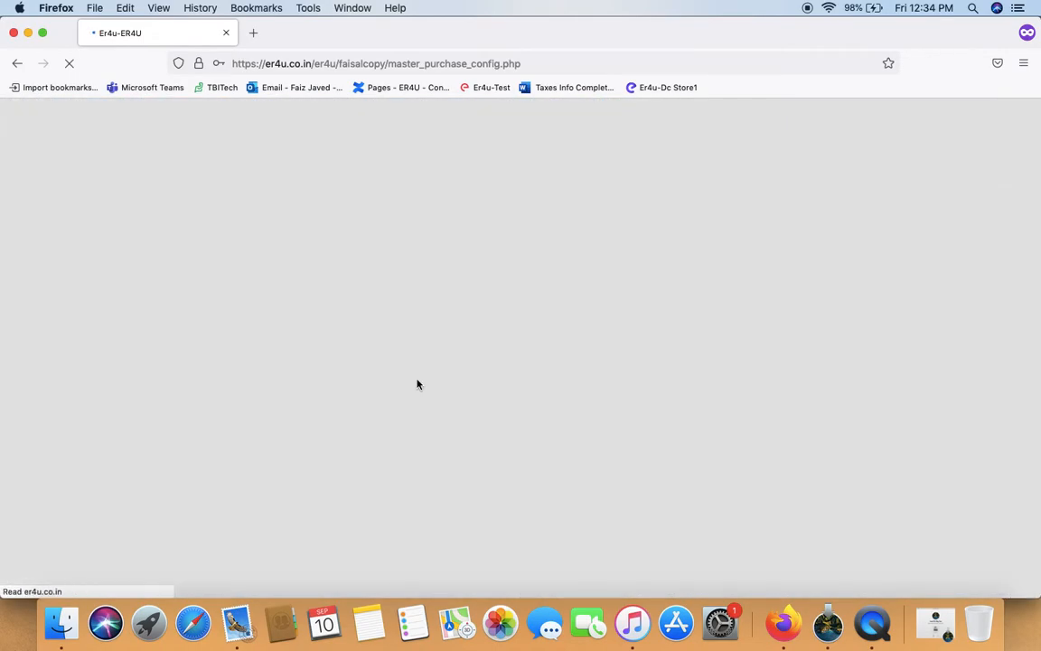
Open the New Purchase screen from purchase management and bring up the item grid
scroll(419, 377, up, 15)
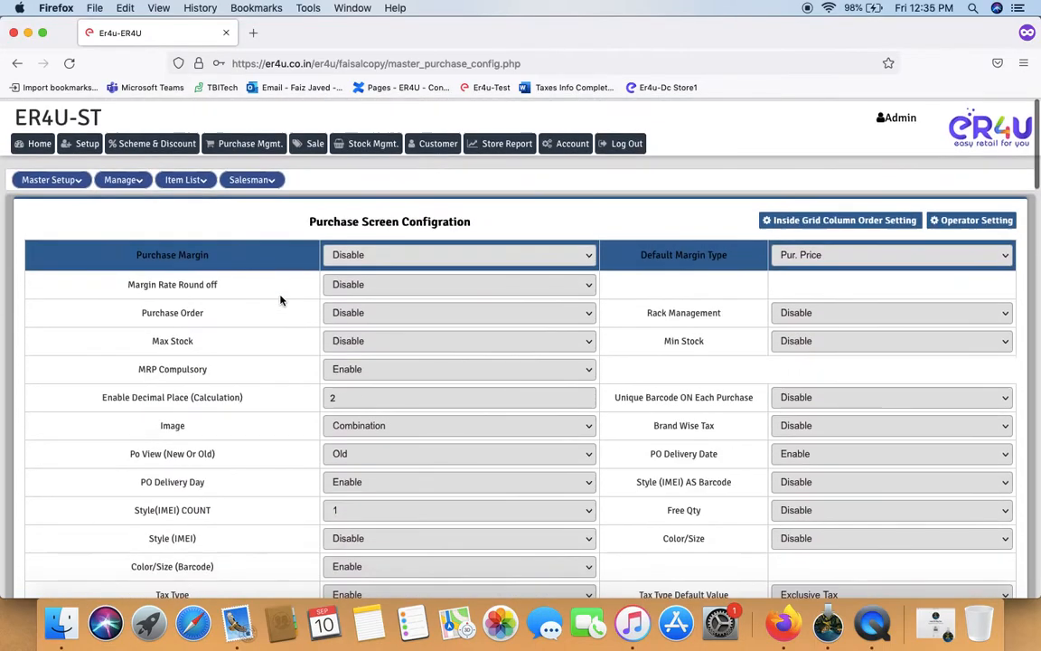
click(244, 142)
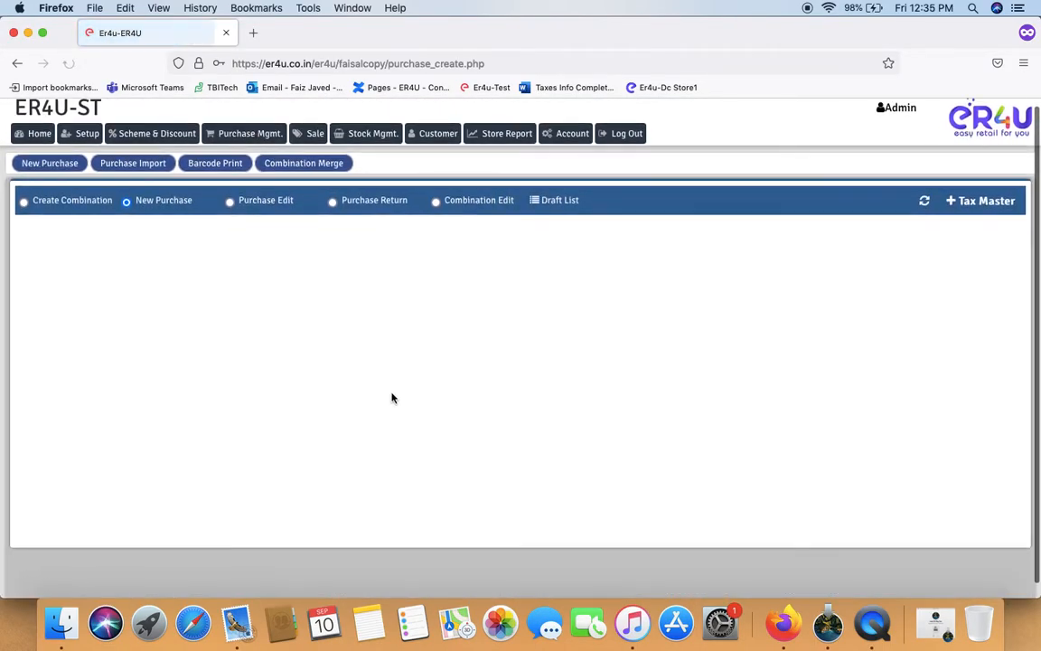
scroll(392, 398, down, 2)
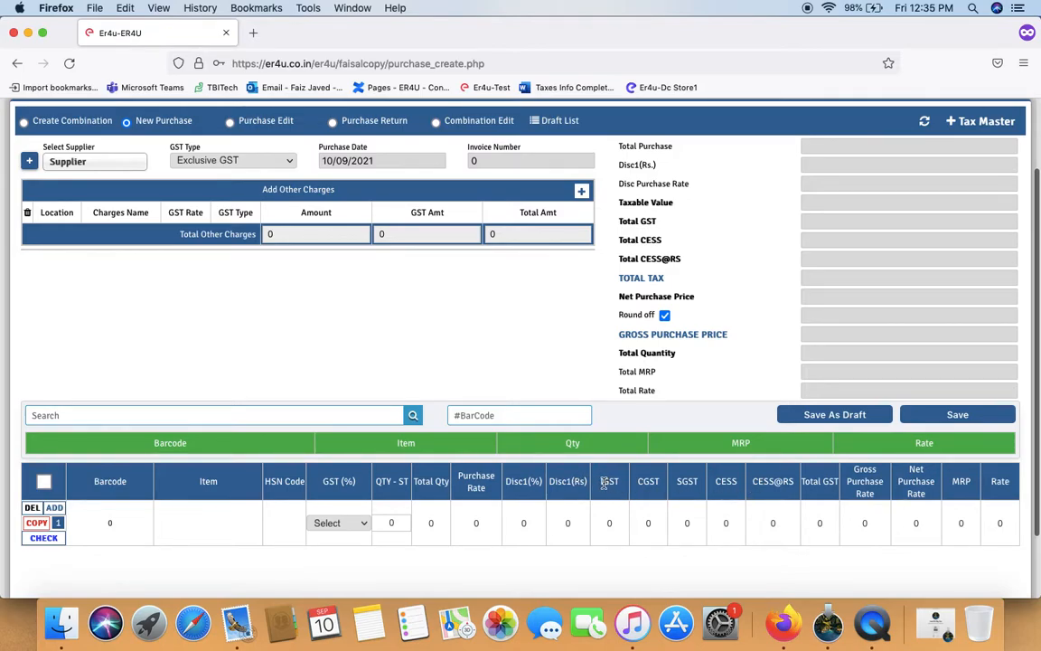
Examine the IGST, CGST, SGST, CESS, CESS@RS, Total GST, Gross Purchase Rate and Net Purchase Rate columns in the item grid
drag(604, 483, 737, 481)
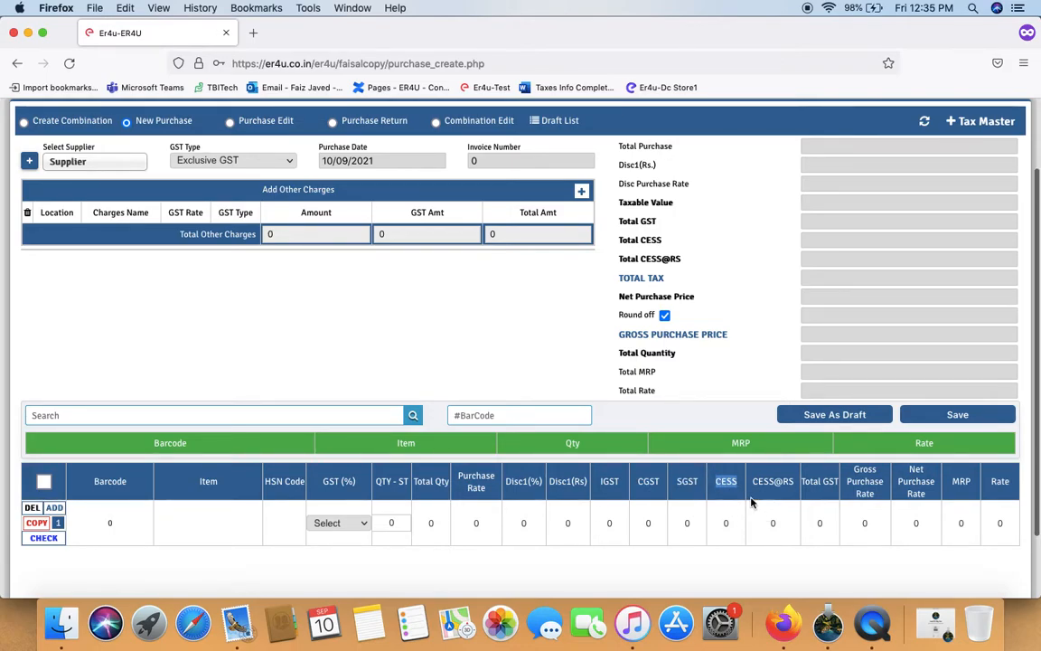
drag(753, 482, 786, 483)
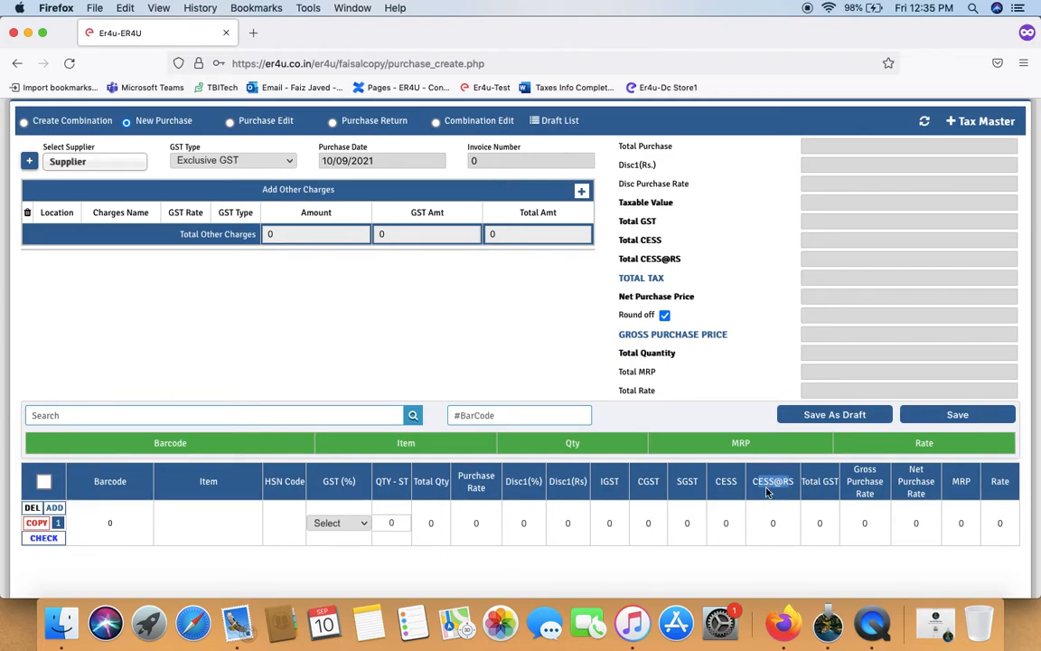
drag(802, 482, 837, 485)
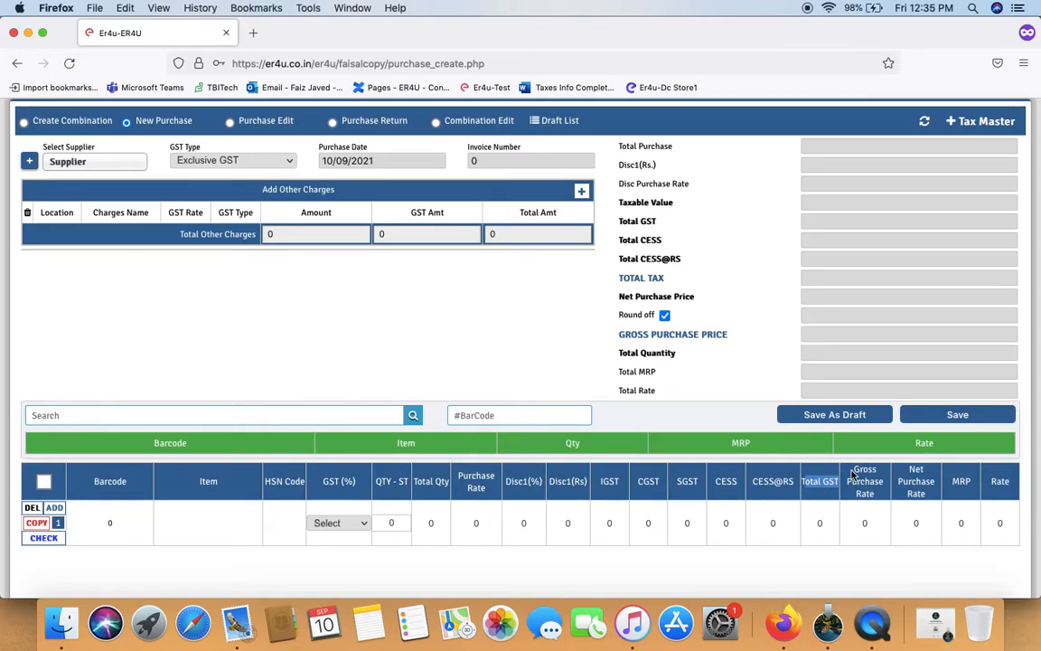
drag(853, 468, 873, 492)
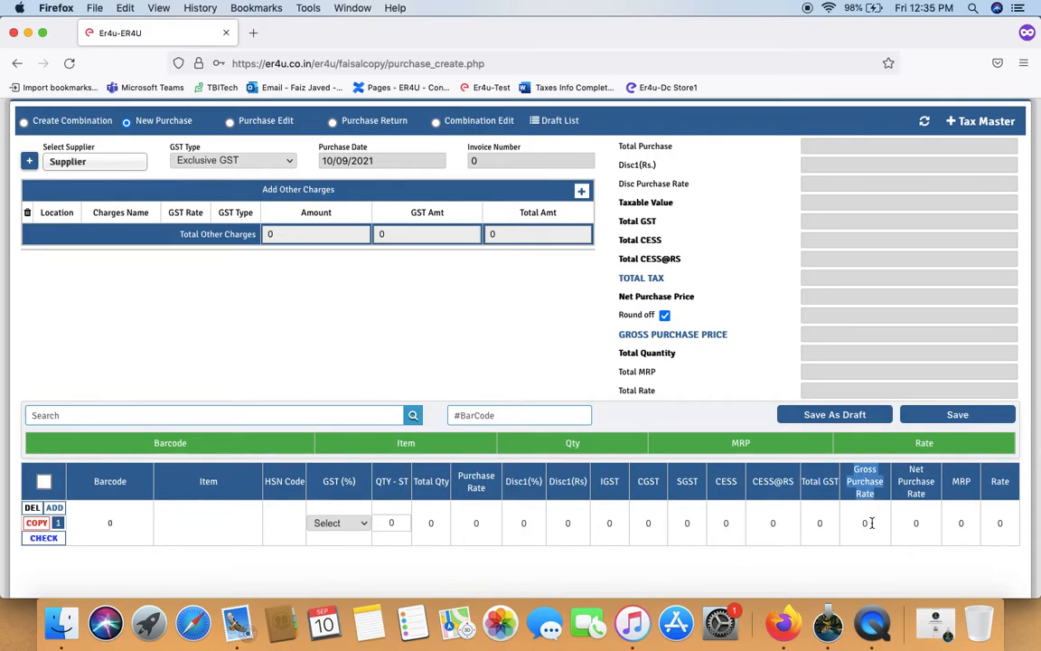
click(872, 522)
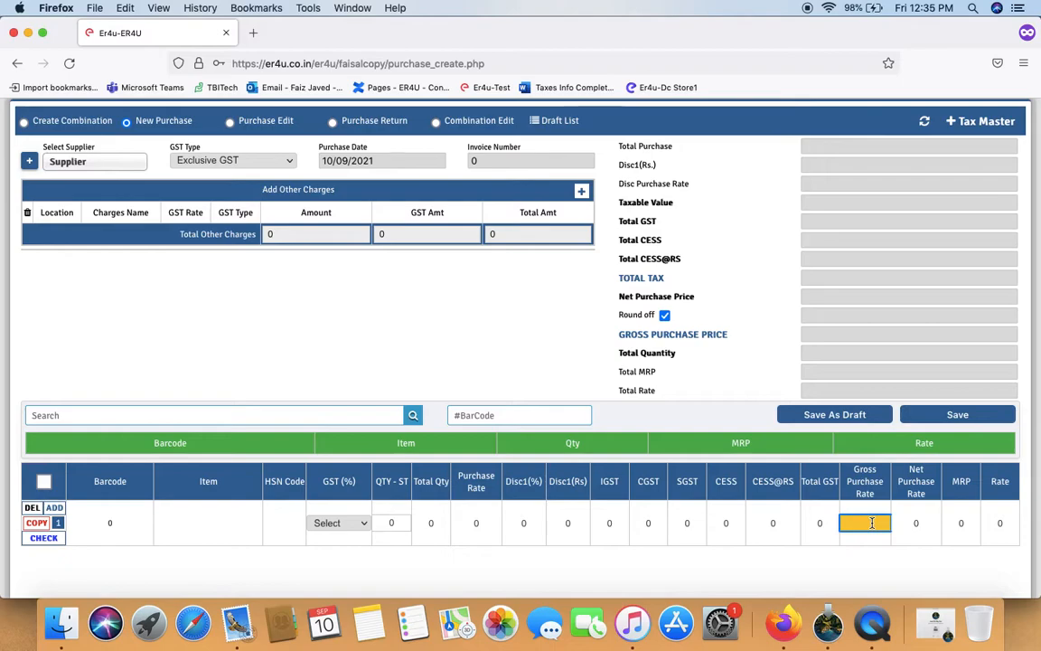
click(919, 523)
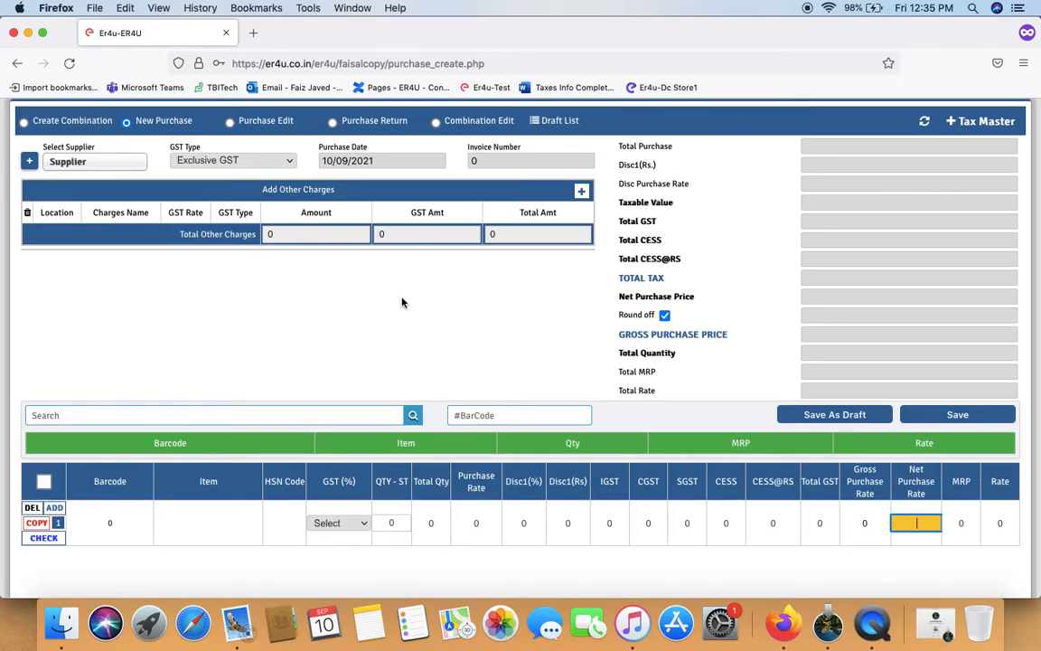
Name the item in the purchase row Test555 and assign it the GST(28,12,5) tax
click(218, 521)
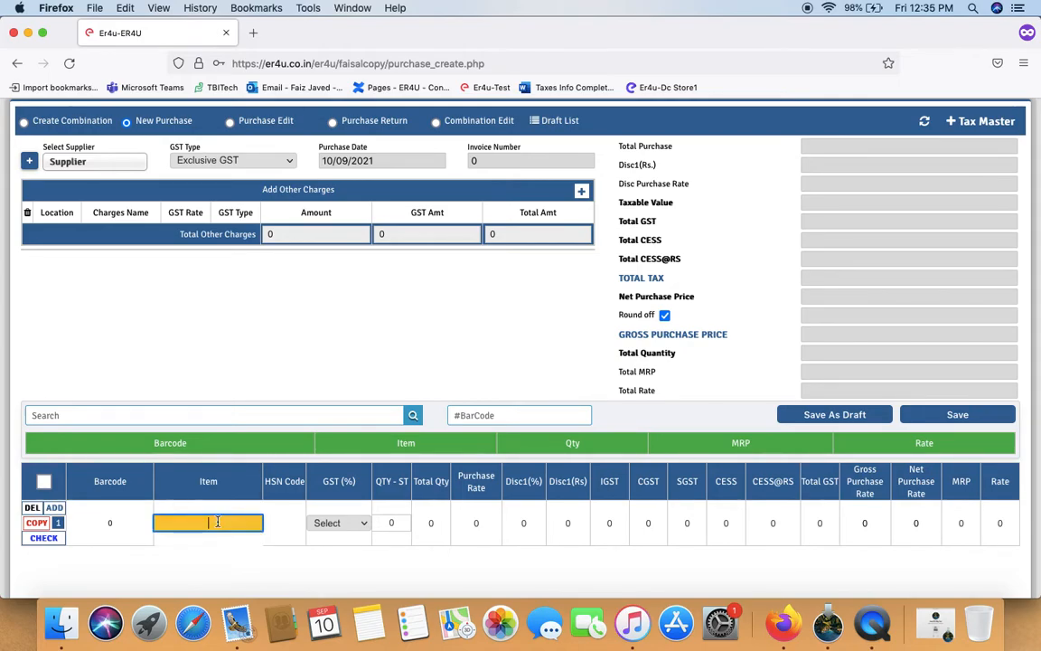
text(Test5)
text(55)
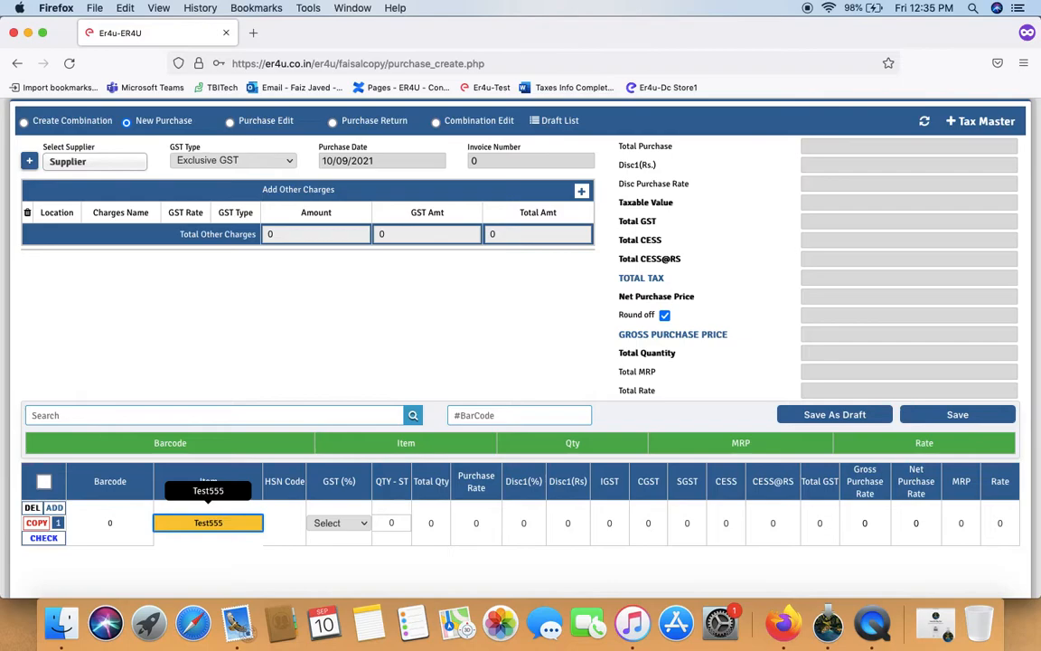
click(342, 524)
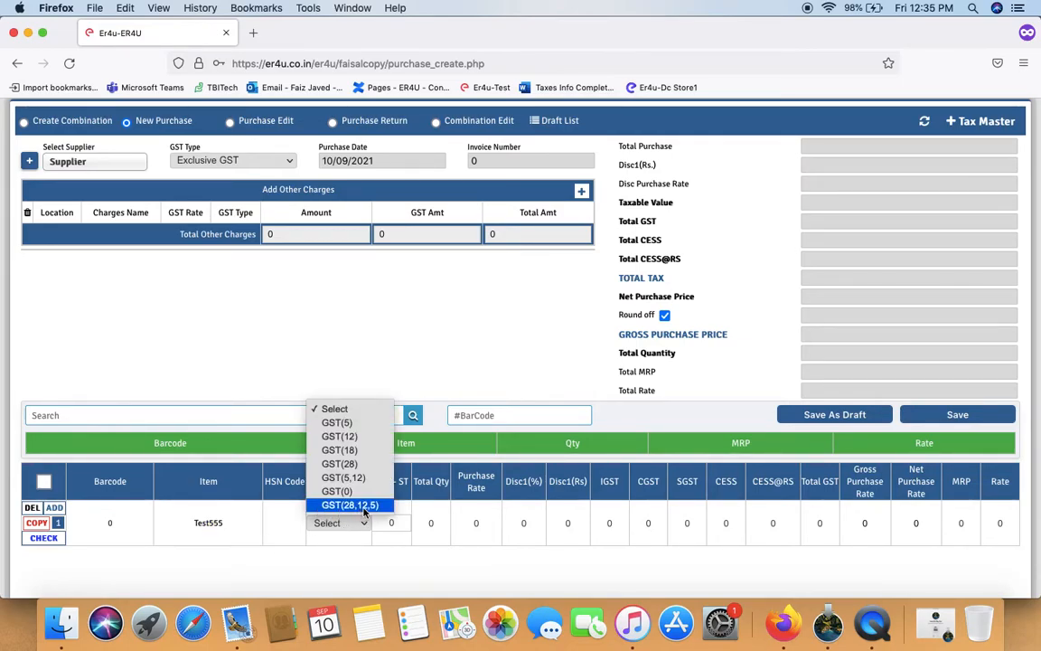
click(346, 505)
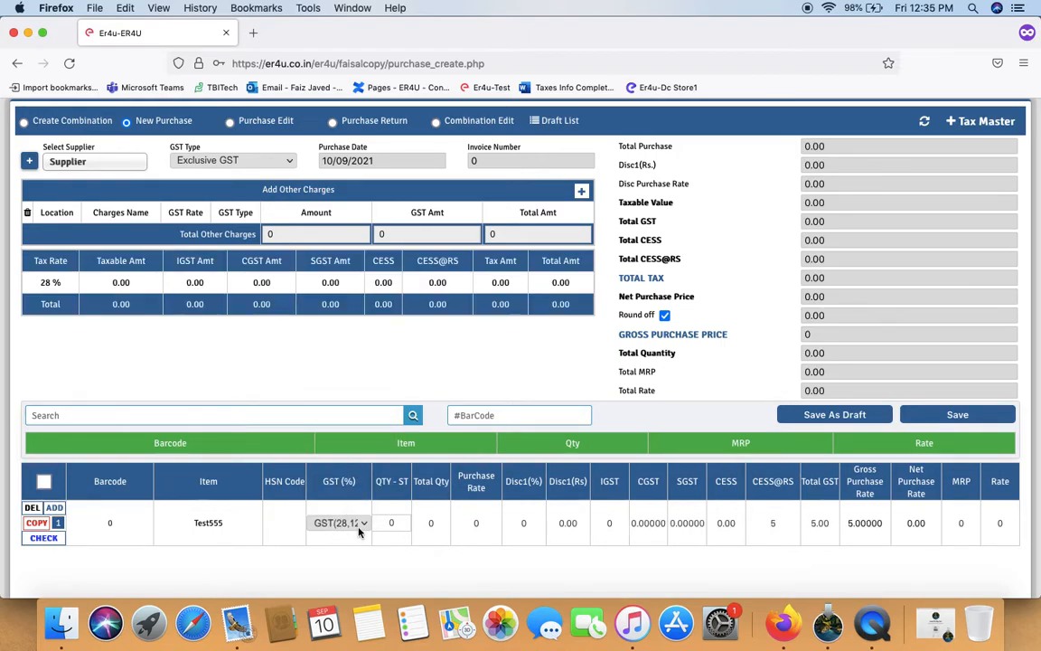
click(364, 531)
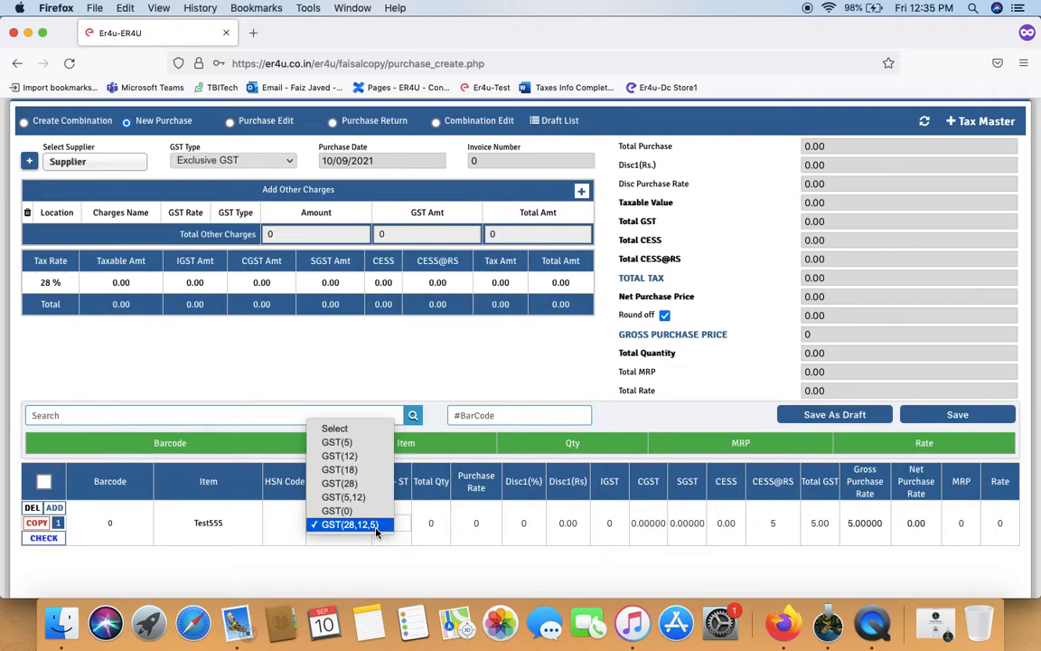
click(376, 526)
Set the Test555 item's quantity to 1 and its purchase rate to 100
click(395, 524)
key(BackSpace)
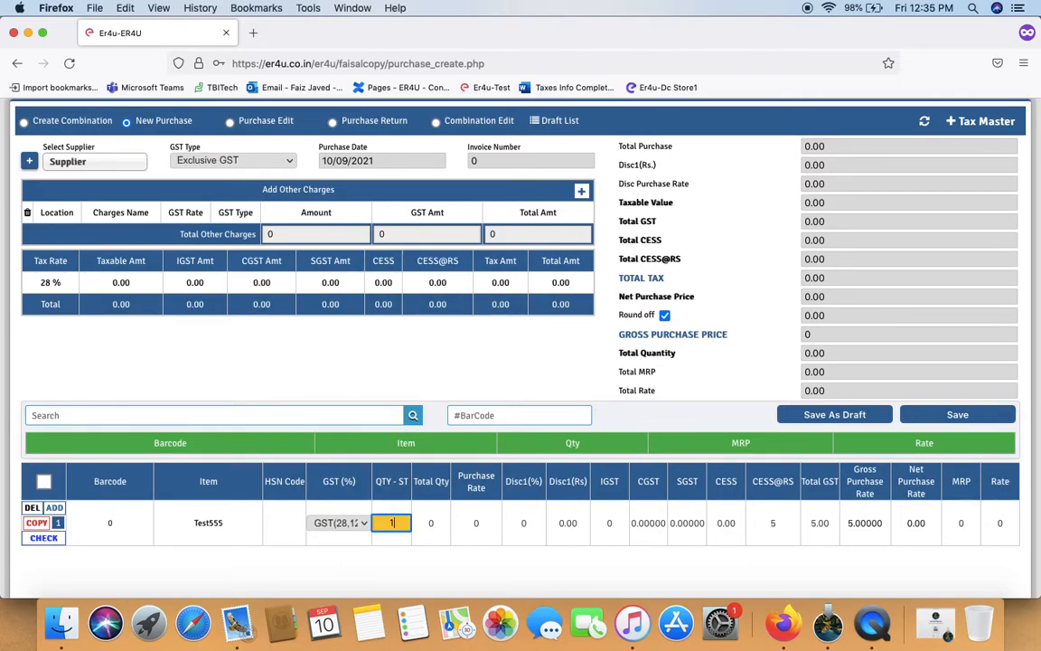
text(1)
key(Tab)
key(Tab)
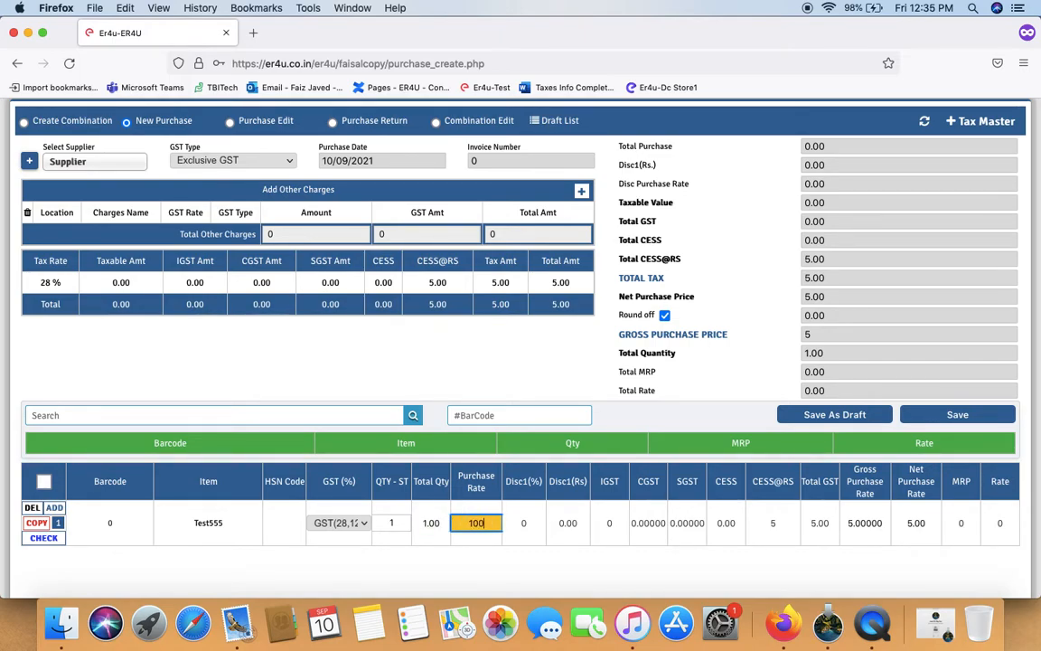
click(639, 536)
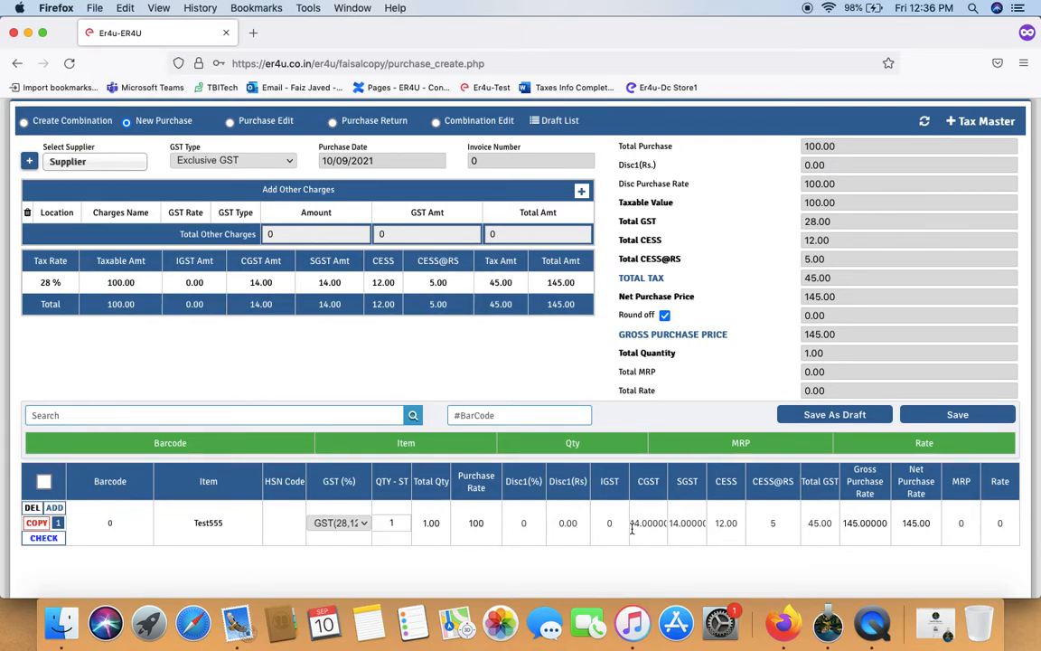
Check the CGST, SGST and CESS amounts calculated for the Test555 item
double_click(647, 481)
double_click(688, 482)
double_click(732, 482)
click(733, 526)
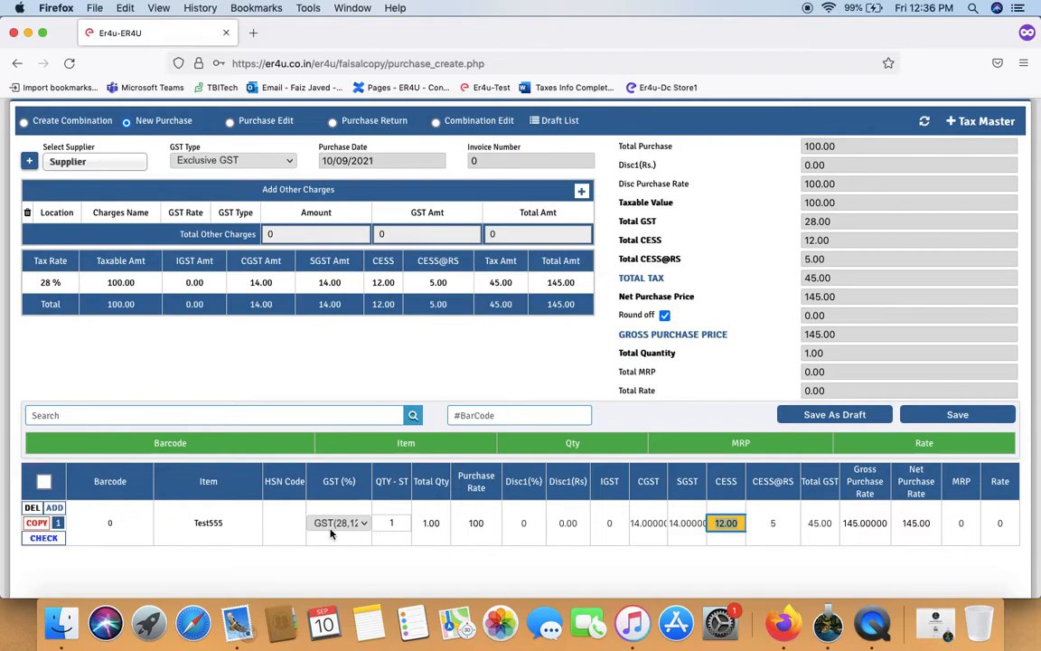
Check the tax assigned to the Test555 item and its CESS, CESS@RS, Total GST and Gross Purchase Rate values
click(371, 526)
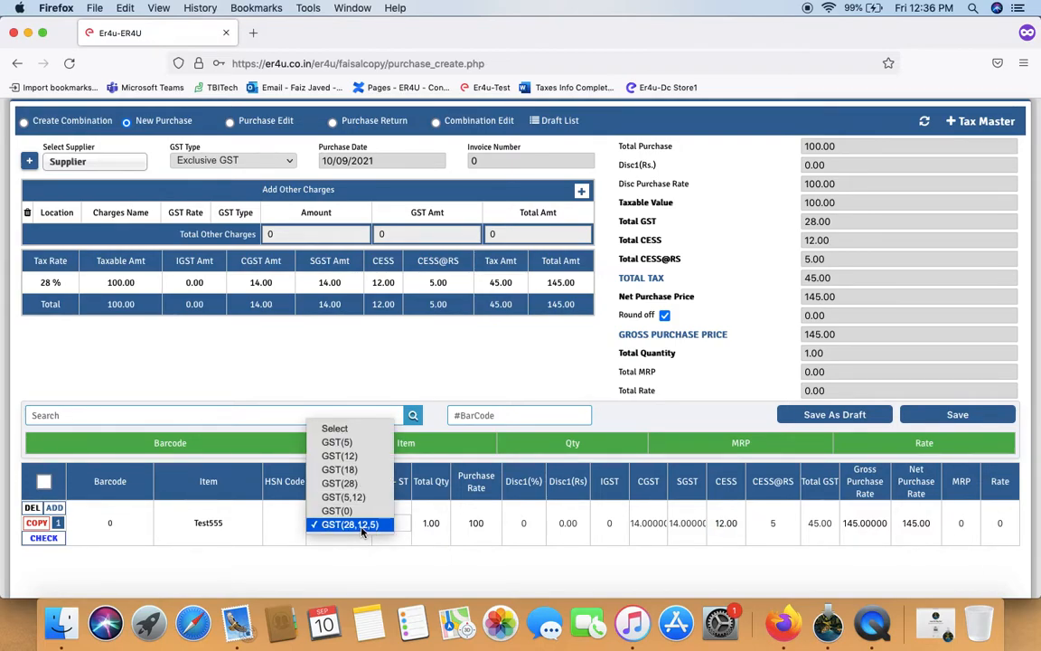
click(728, 522)
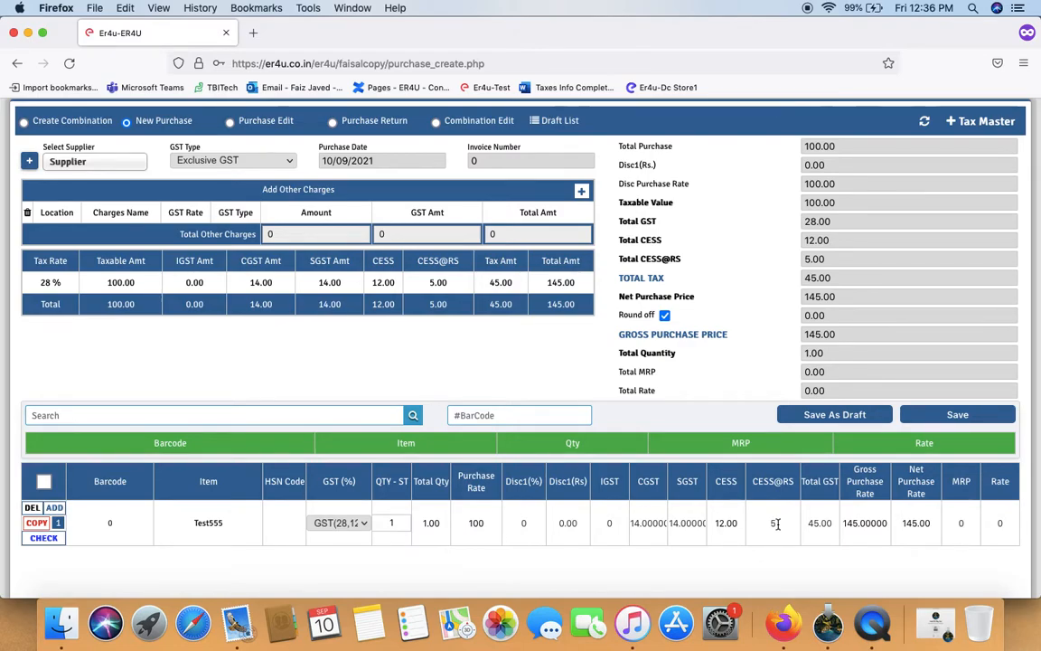
click(830, 527)
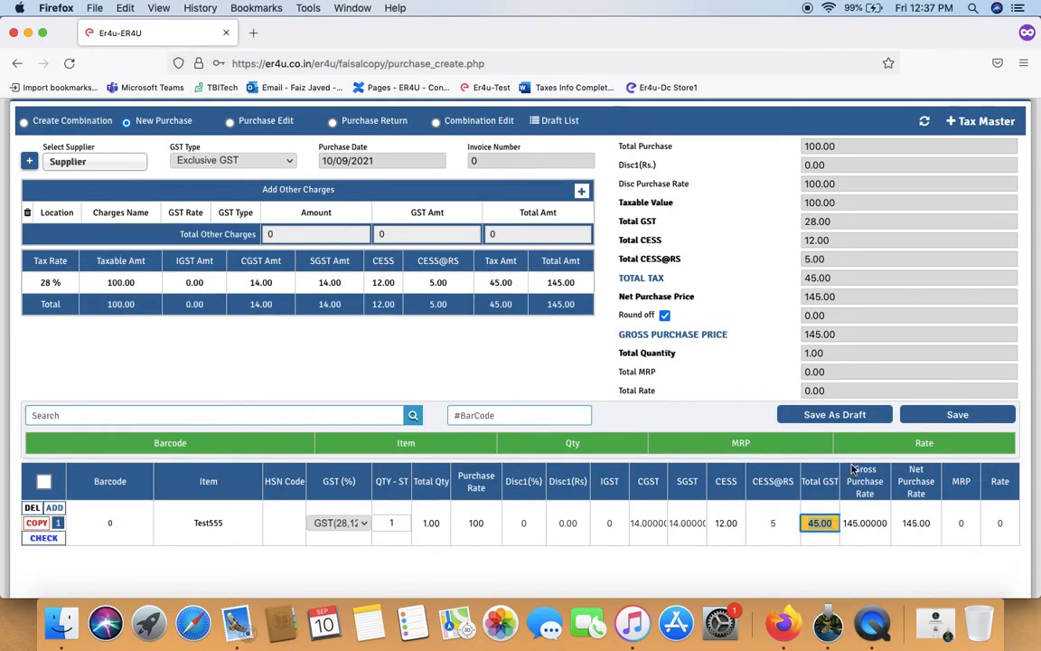
click(873, 524)
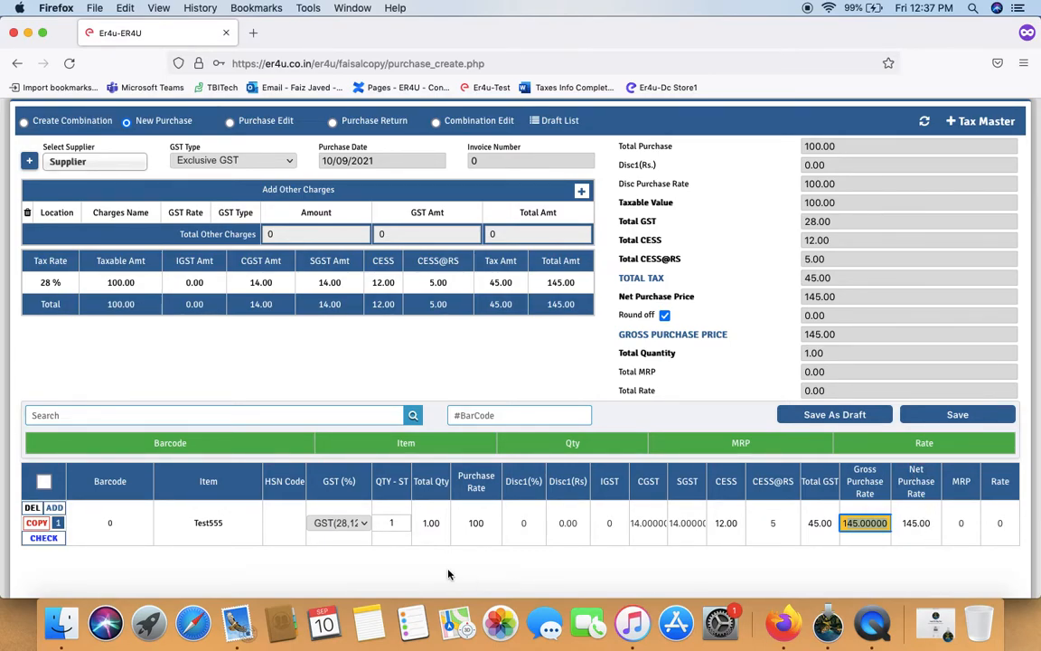
Set the Test555 item's quantity to 10 and check its gross and net purchase rates
click(399, 523)
text(0)
key(Tab)
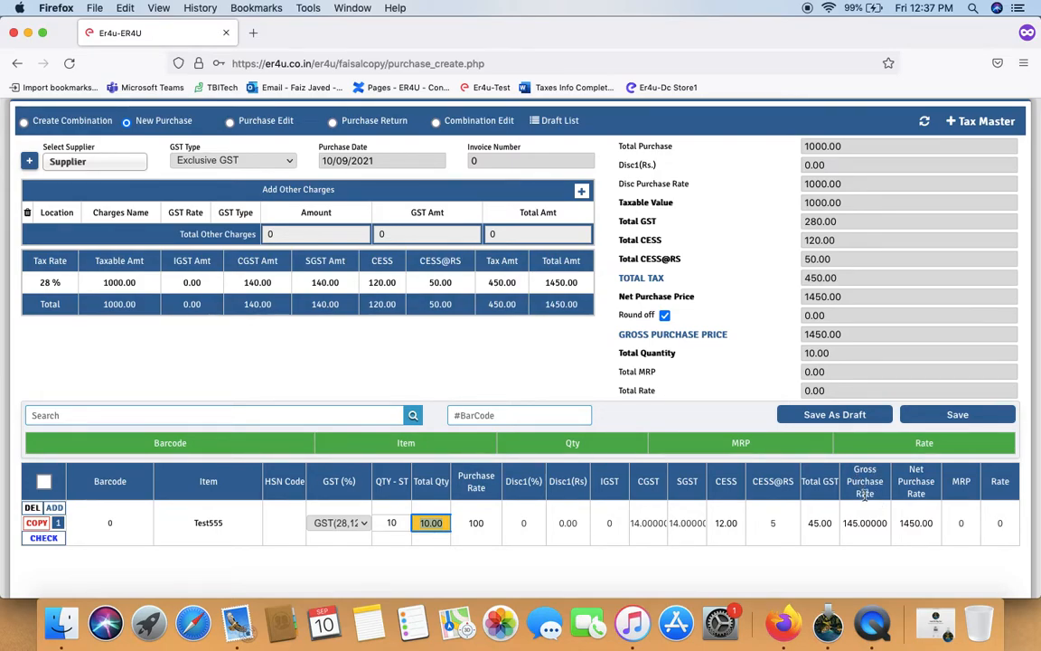
click(888, 523)
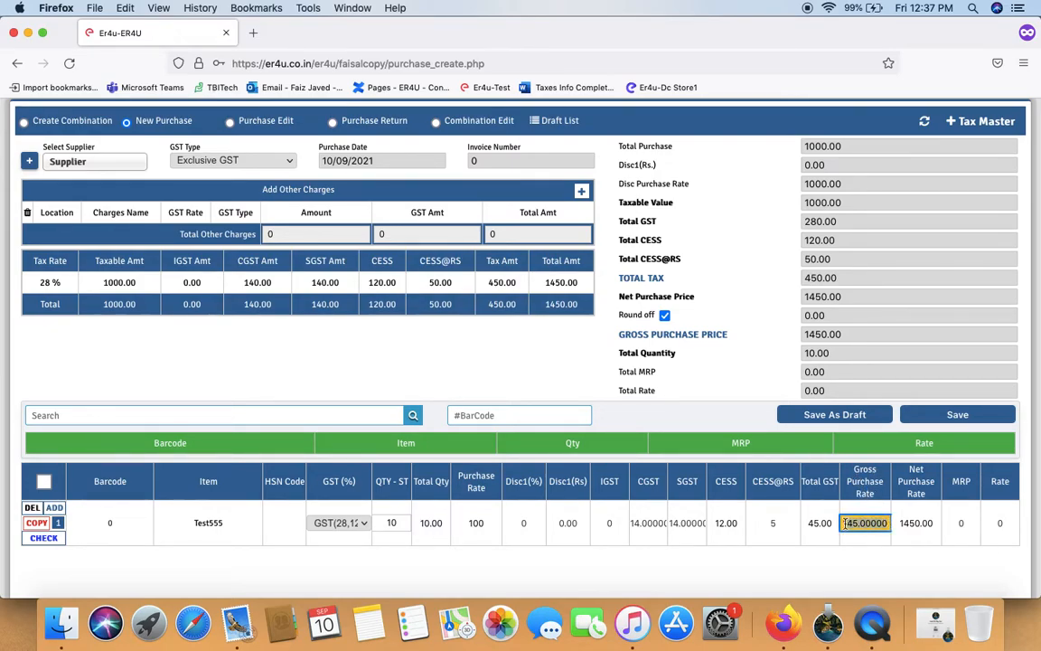
click(937, 524)
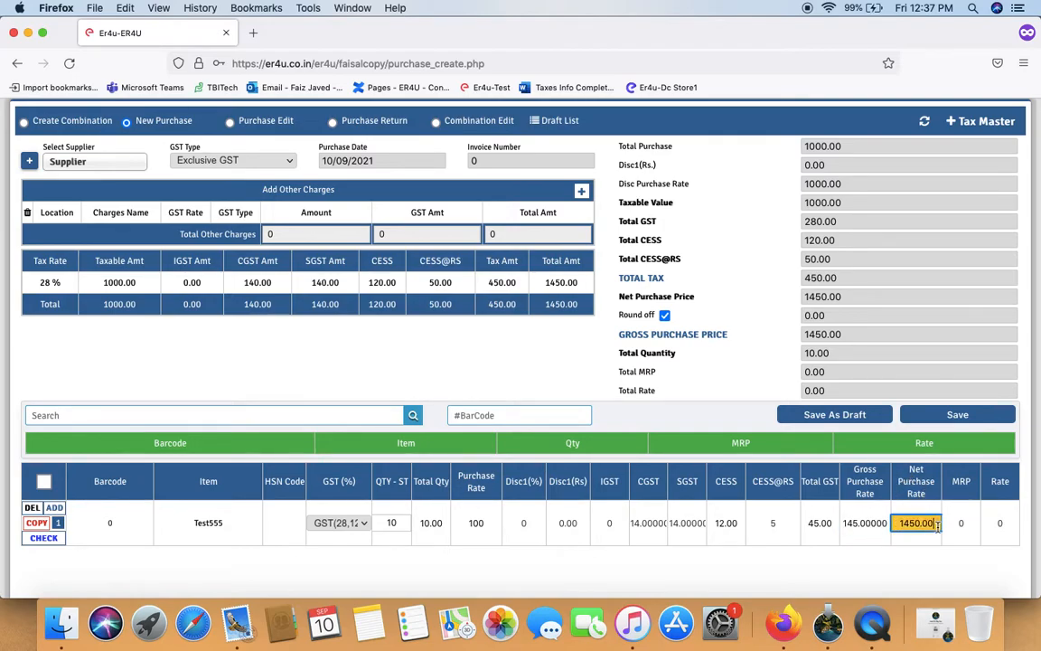
click(897, 527)
double_click(898, 526)
Try SS Supplier and Interstate as the purchase's supplier, checking the total GST and gross purchase rate for Interstate
click(69, 167)
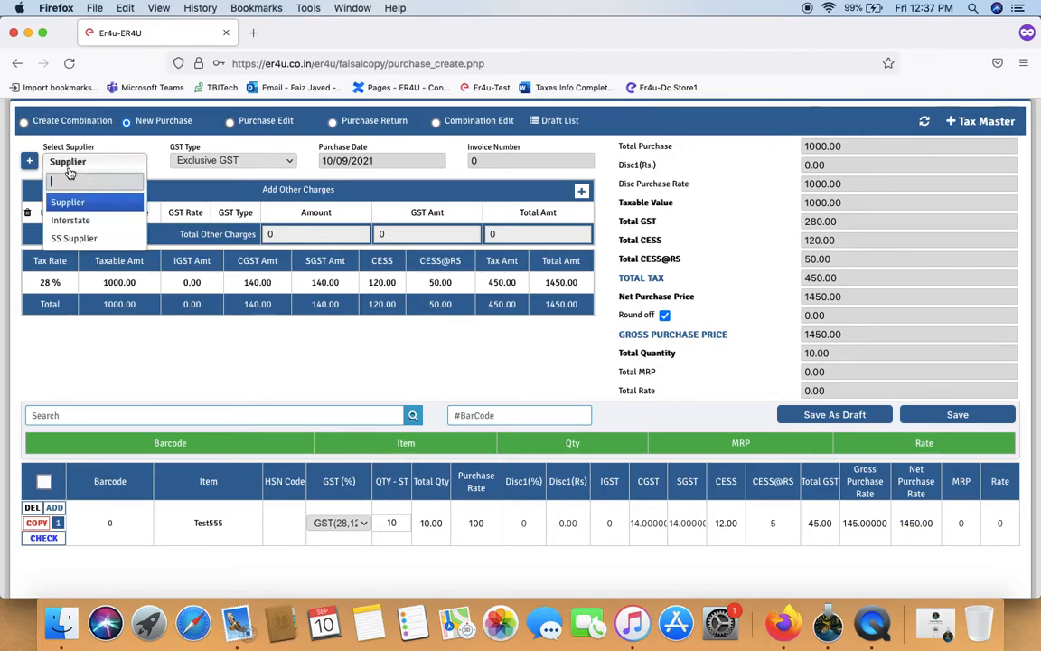
click(74, 238)
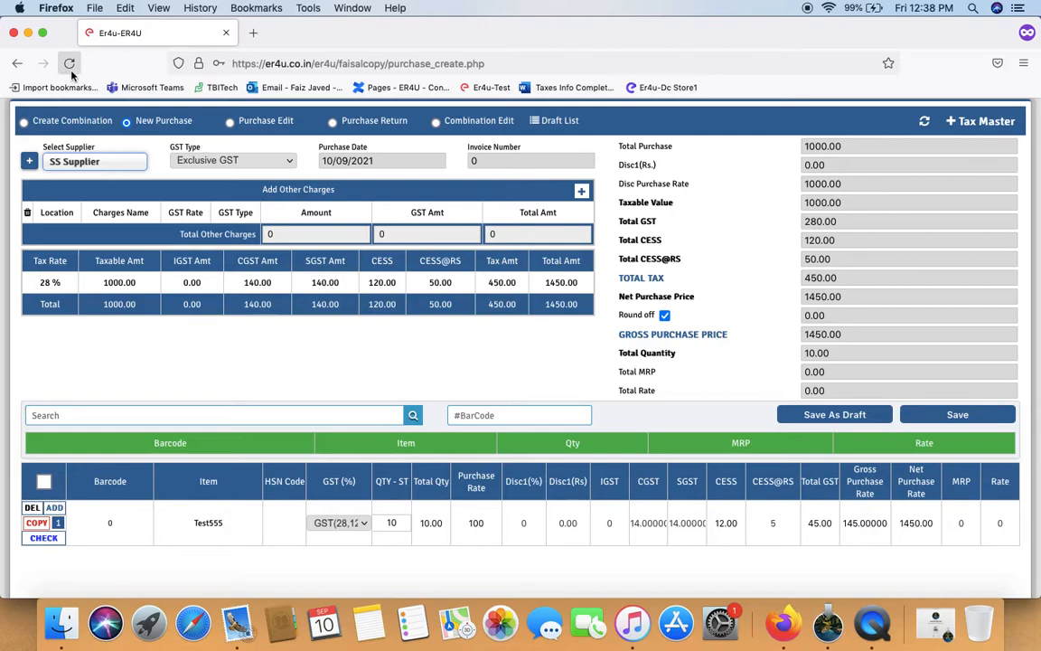
click(93, 166)
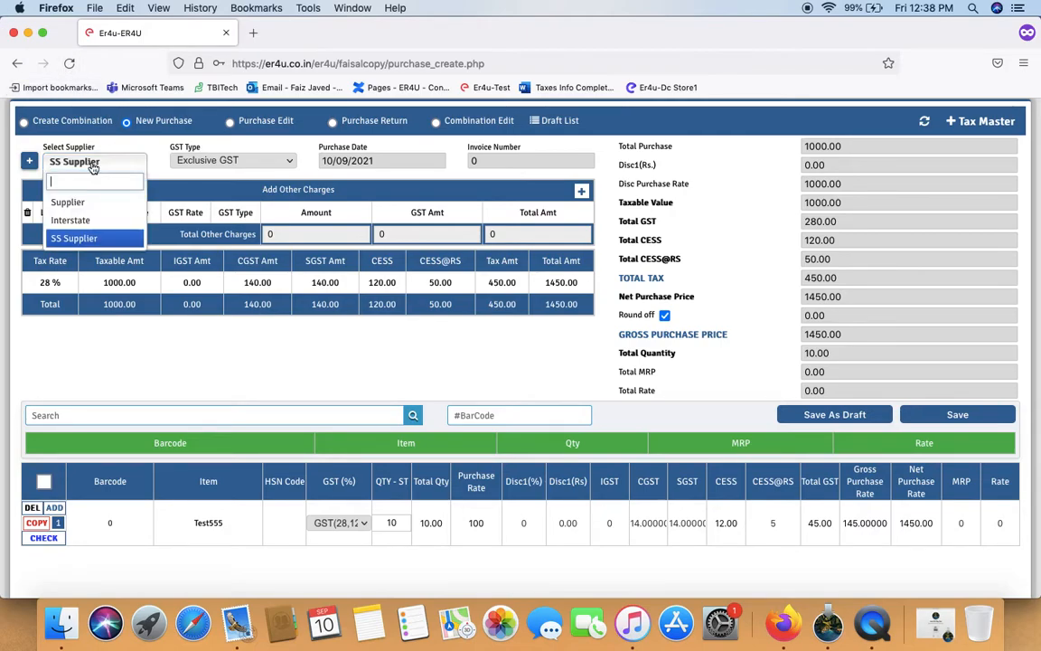
click(82, 222)
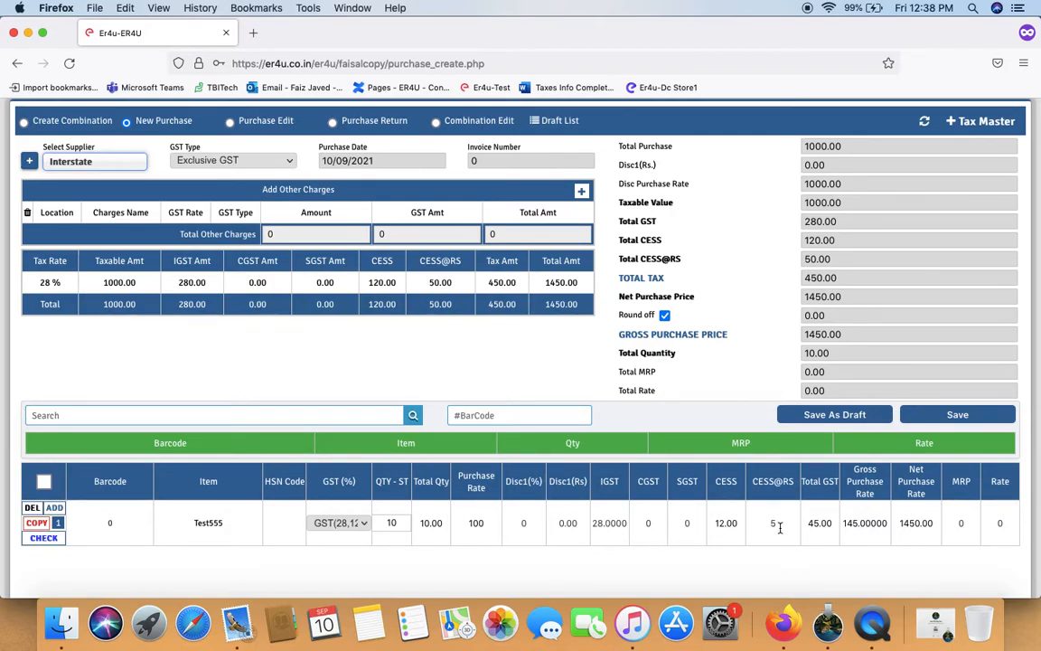
click(811, 523)
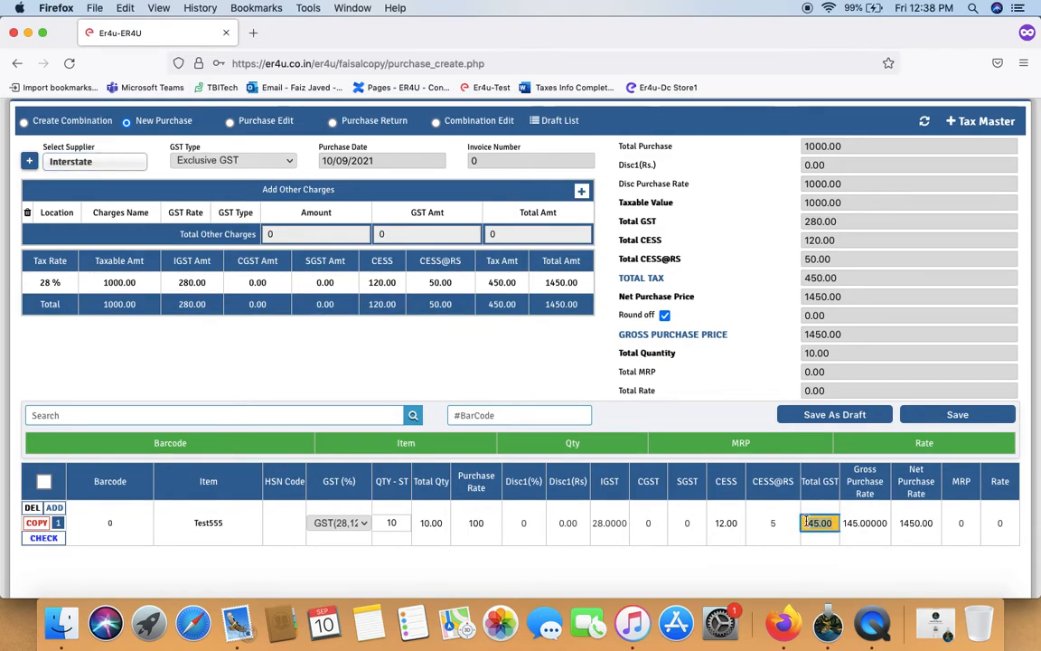
click(861, 523)
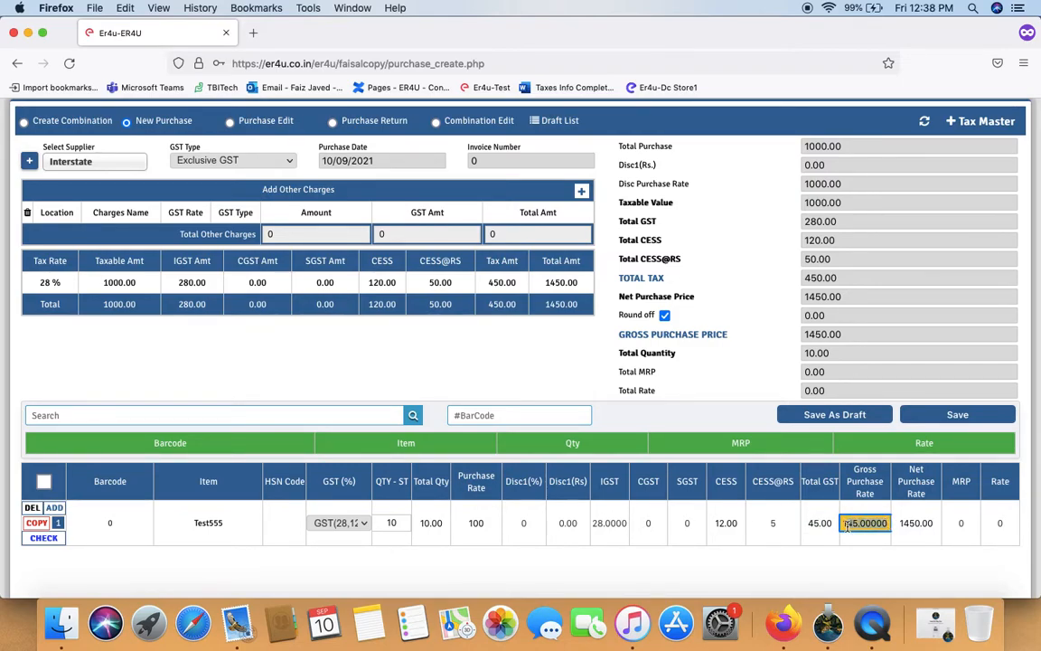
Set the GST type to Inclusive GST and check the Test555 item's IGST, CESS, Total GST and purchase rate
click(207, 161)
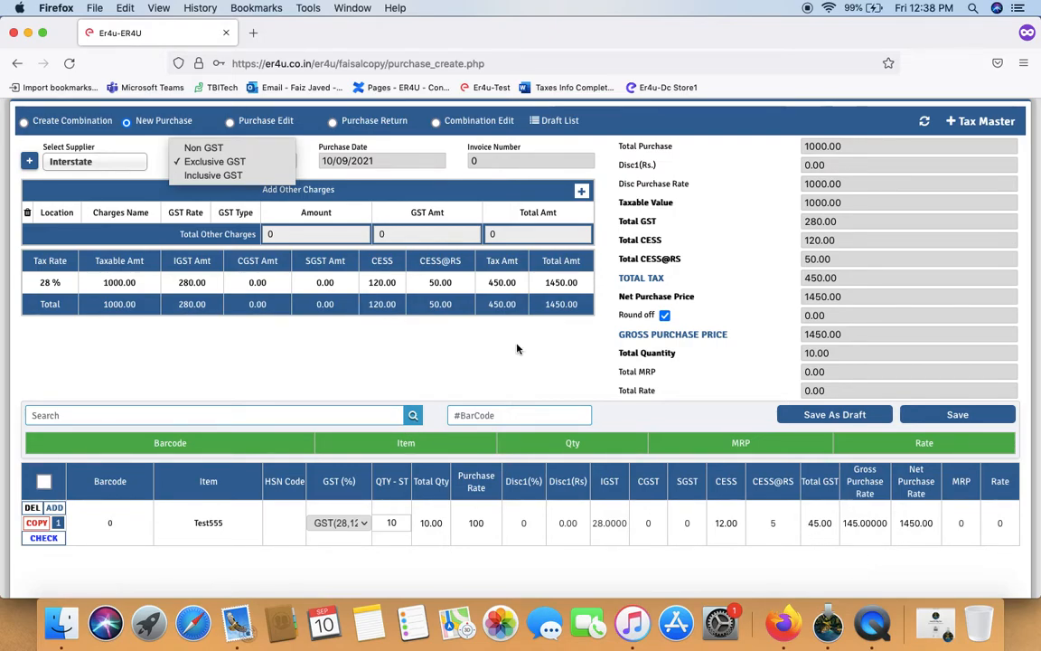
click(208, 176)
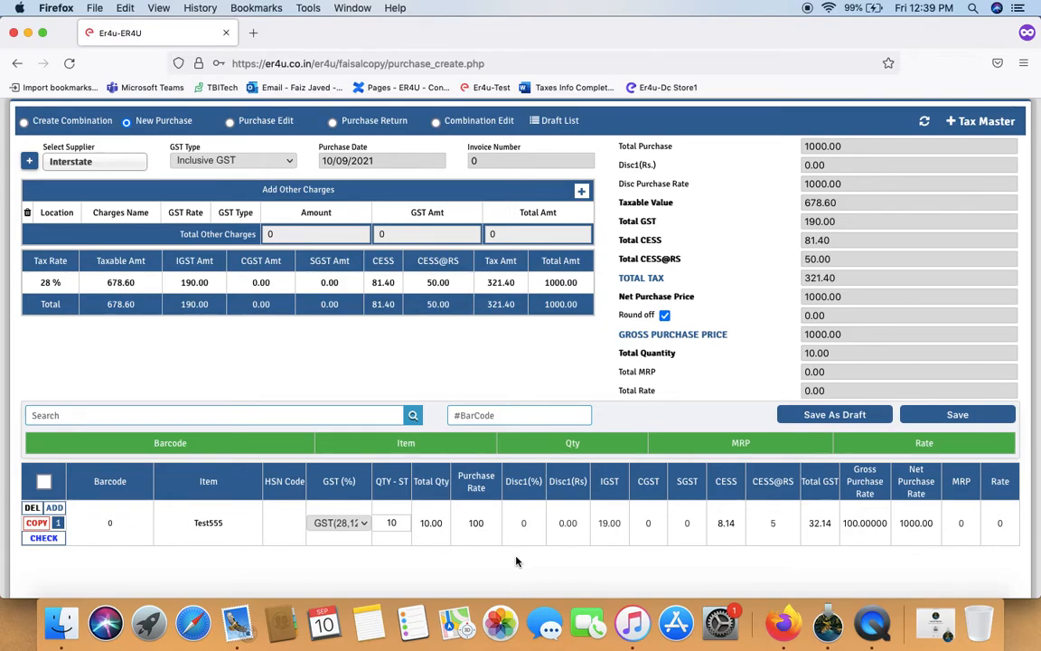
click(600, 523)
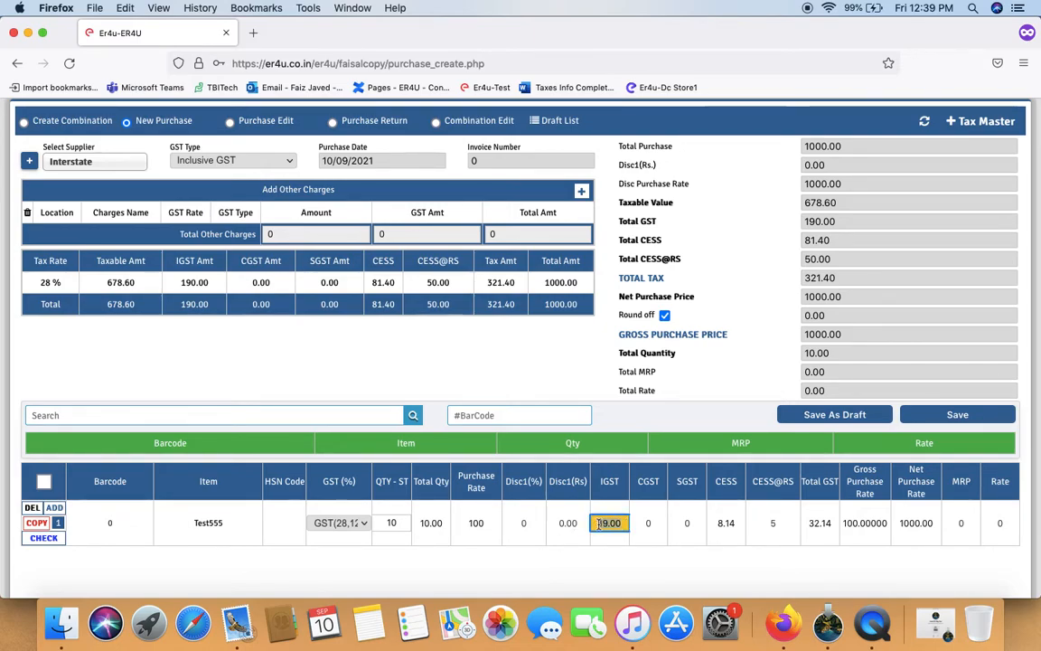
click(718, 524)
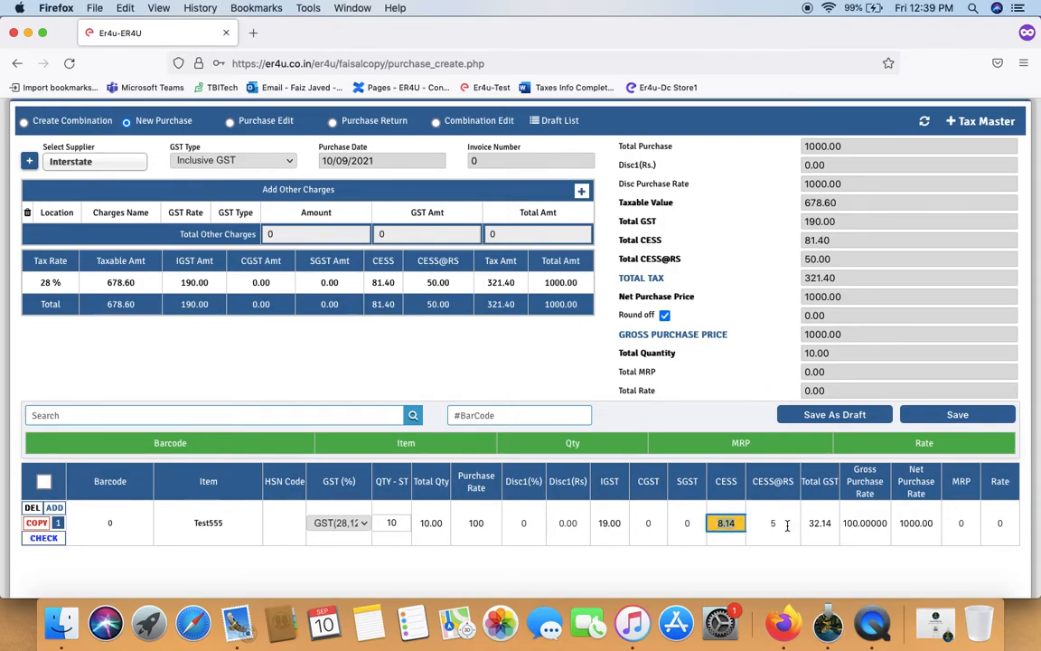
click(834, 523)
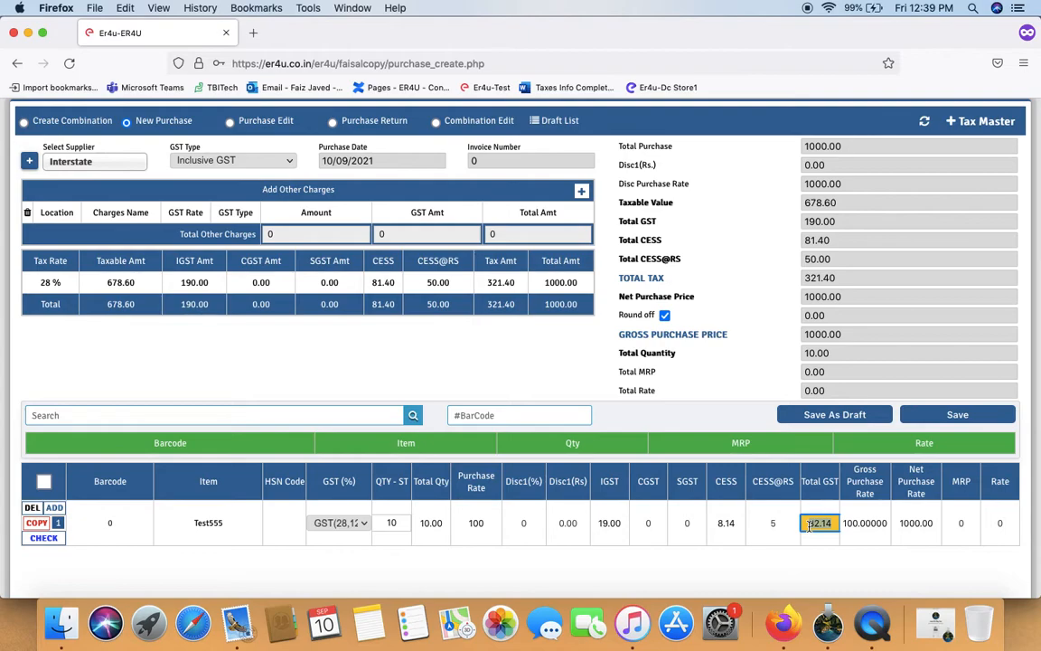
click(469, 524)
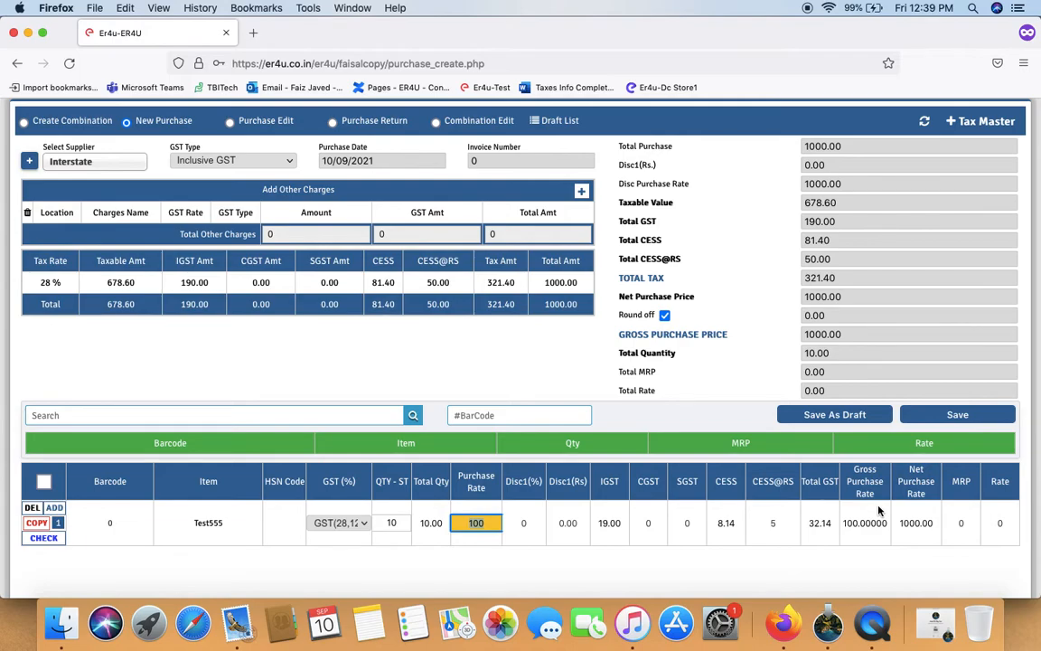
Switch the supplier to SS Supplier and back to Interstate to compare the tax split under Inclusive GST
click(78, 166)
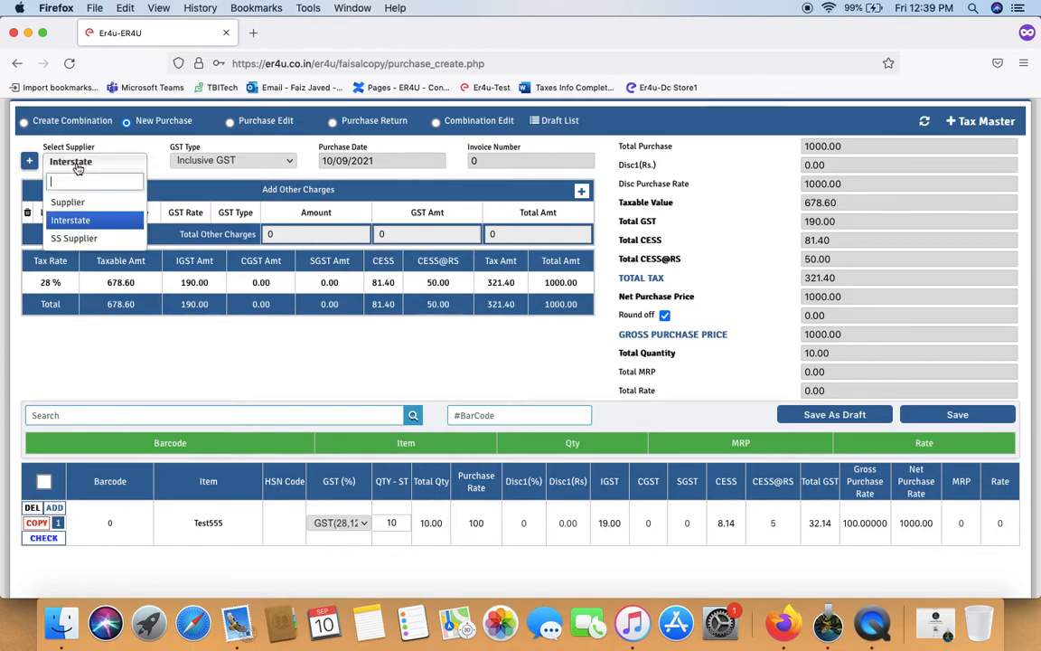
click(79, 241)
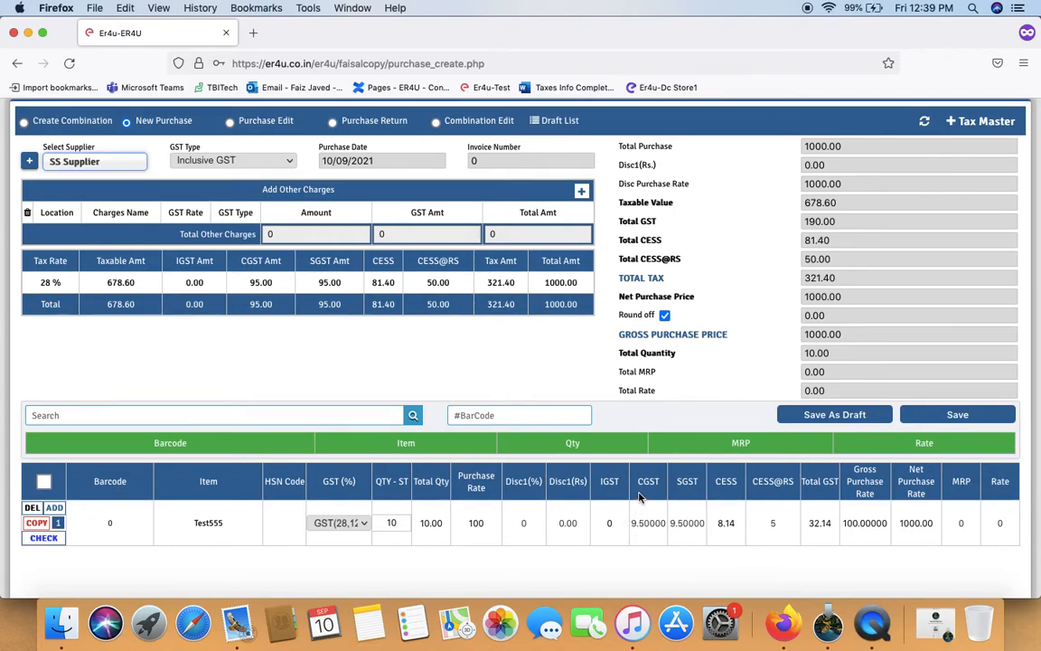
click(94, 168)
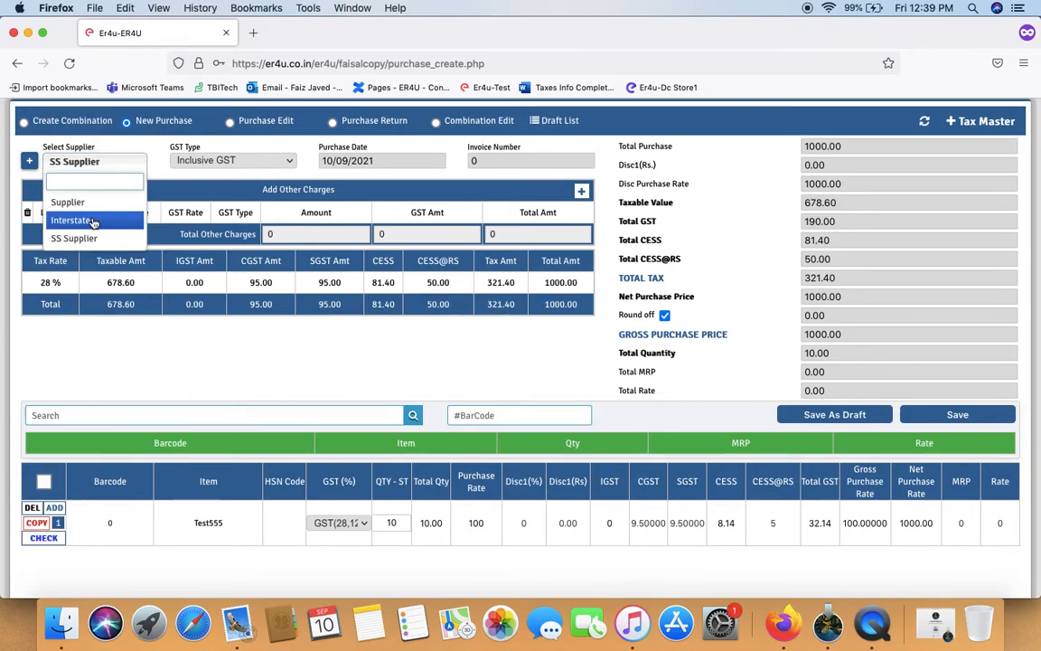
click(94, 222)
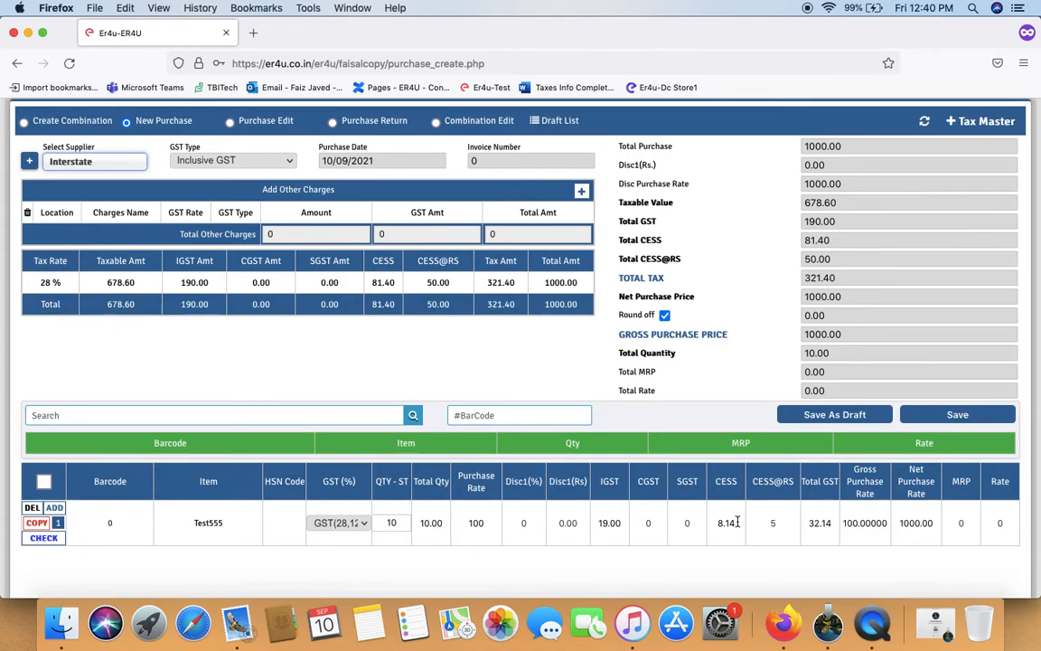
Set the GST type back to Exclusive GST and view the taxes available for the Test555 item
click(233, 163)
click(213, 145)
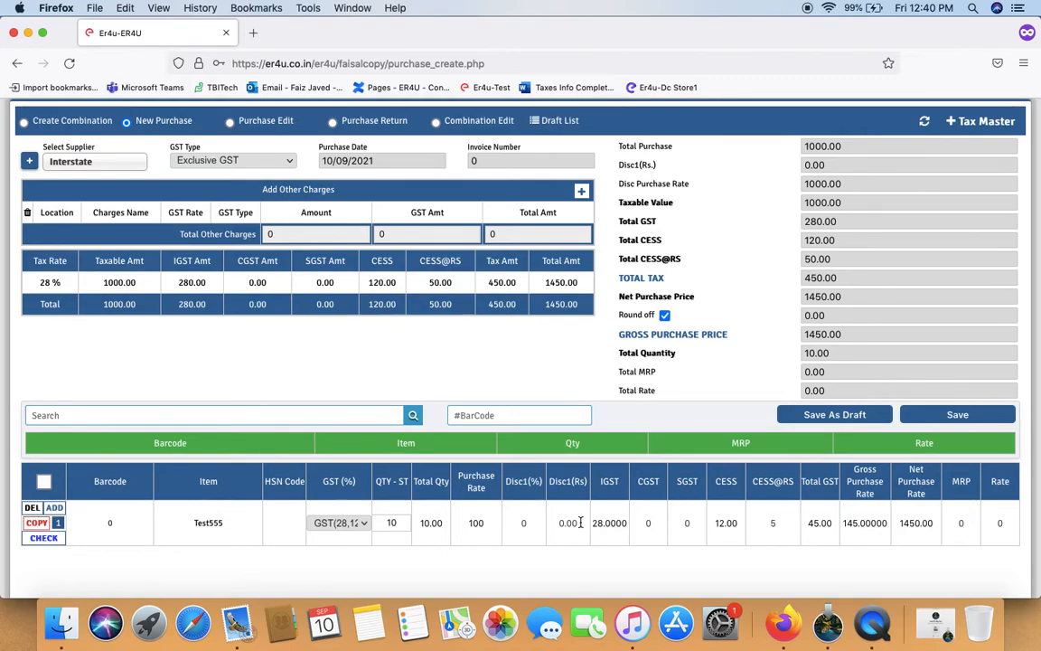
click(348, 523)
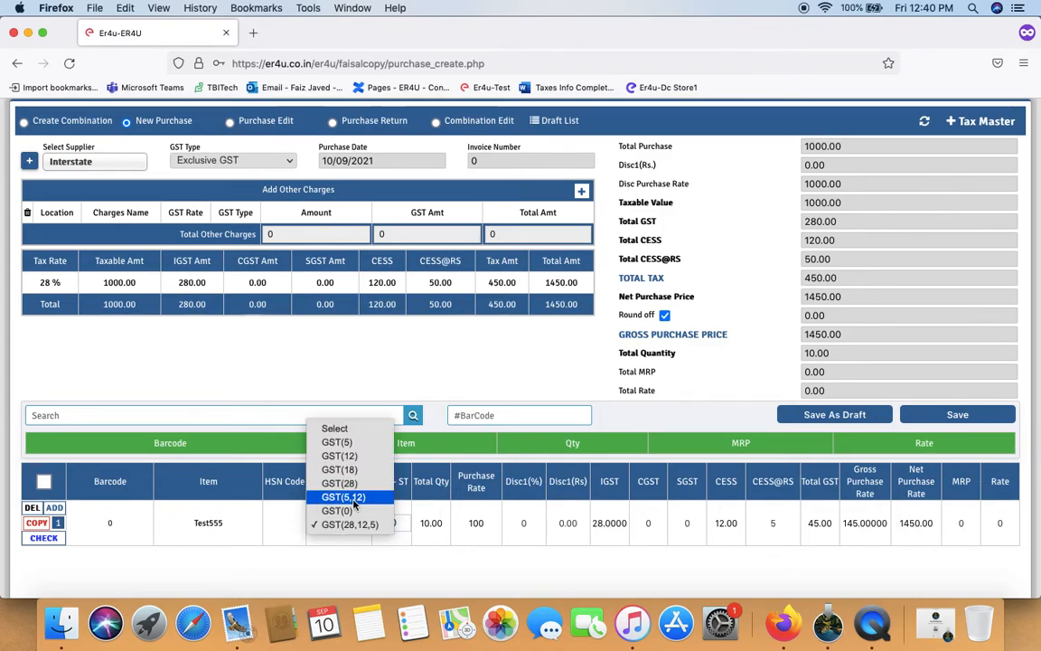
click(240, 387)
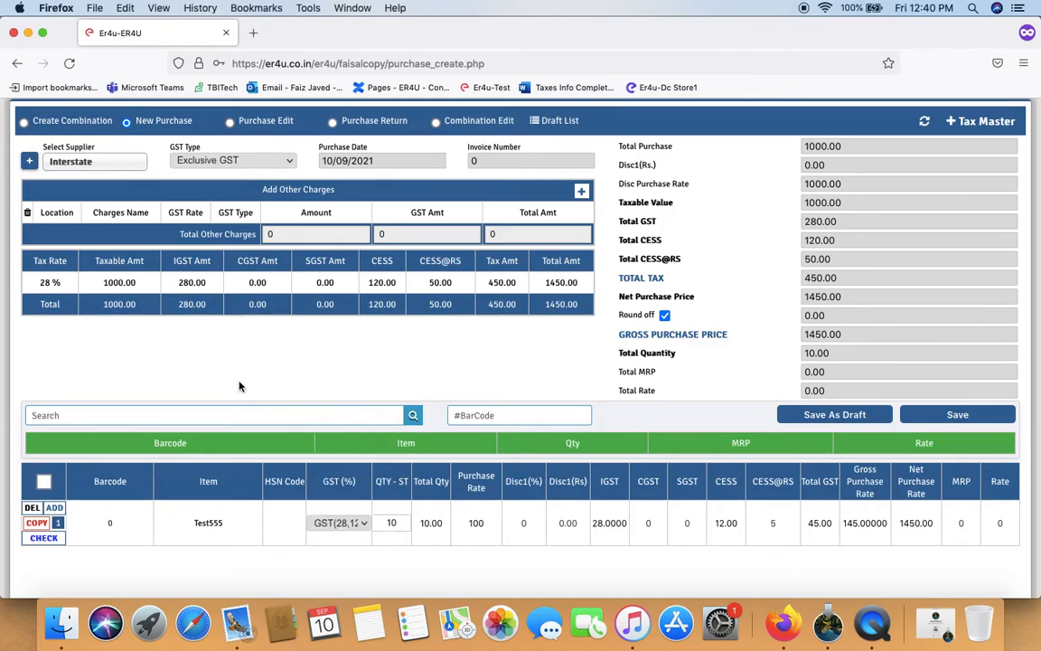
Reload the page for a blank purchase and choose SS Supplier as its supplier
click(70, 64)
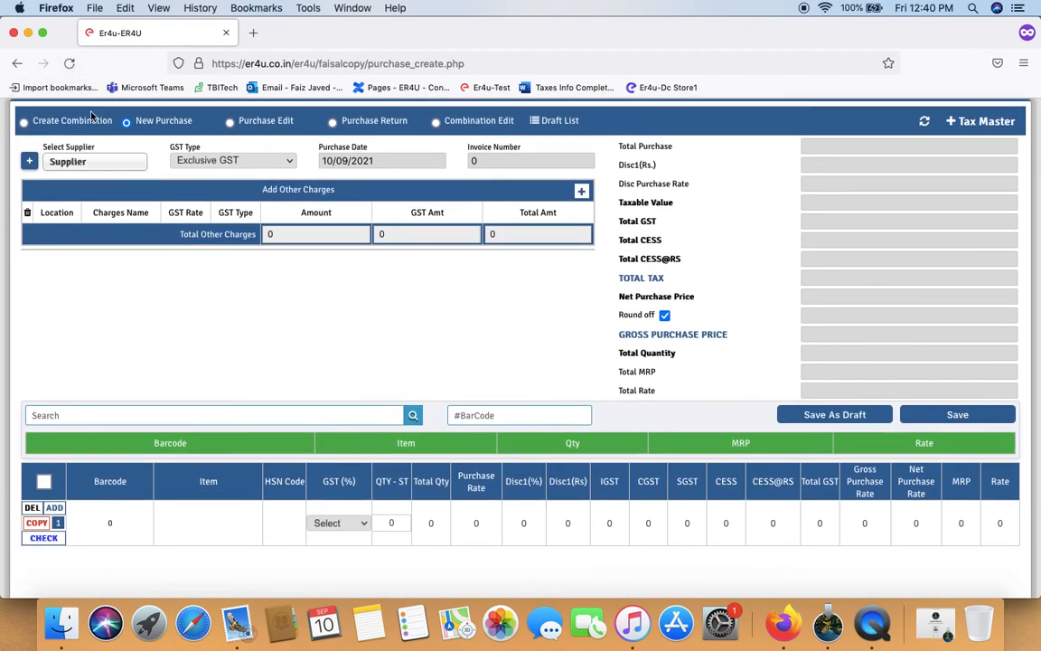
click(74, 161)
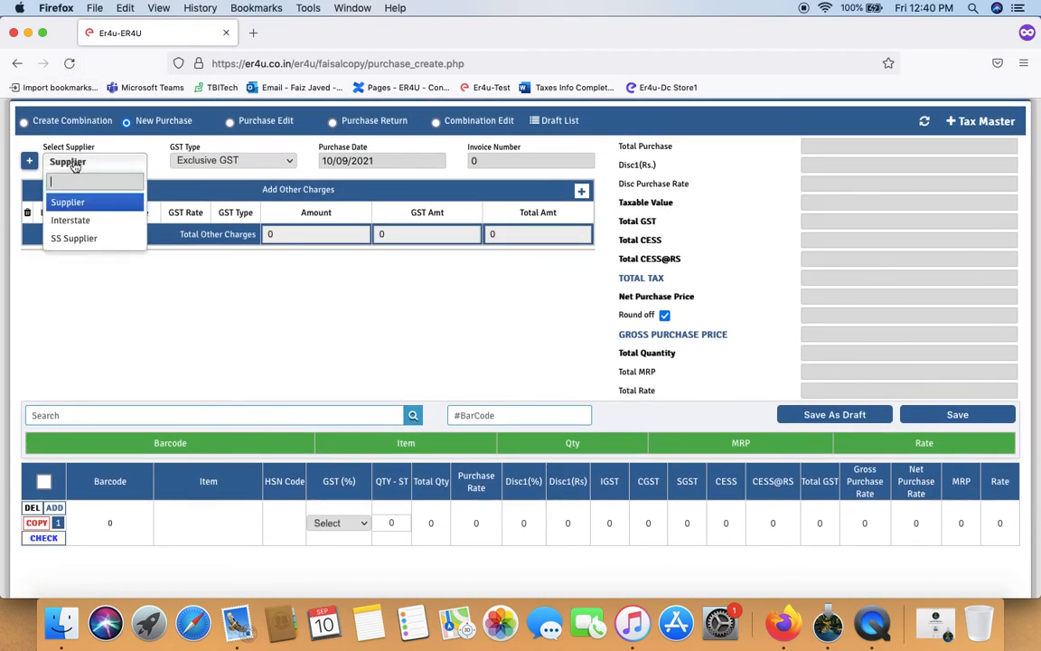
click(83, 237)
Name the item in the purchase row Test1000 and assign it the GST(5,12) tax
click(215, 521)
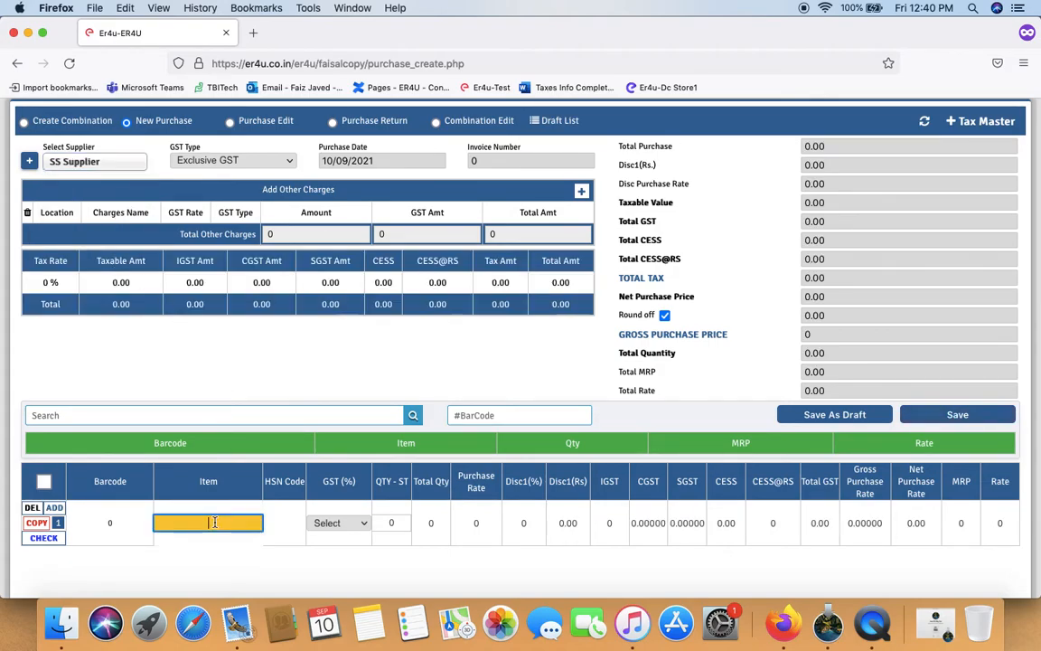
text(Te)
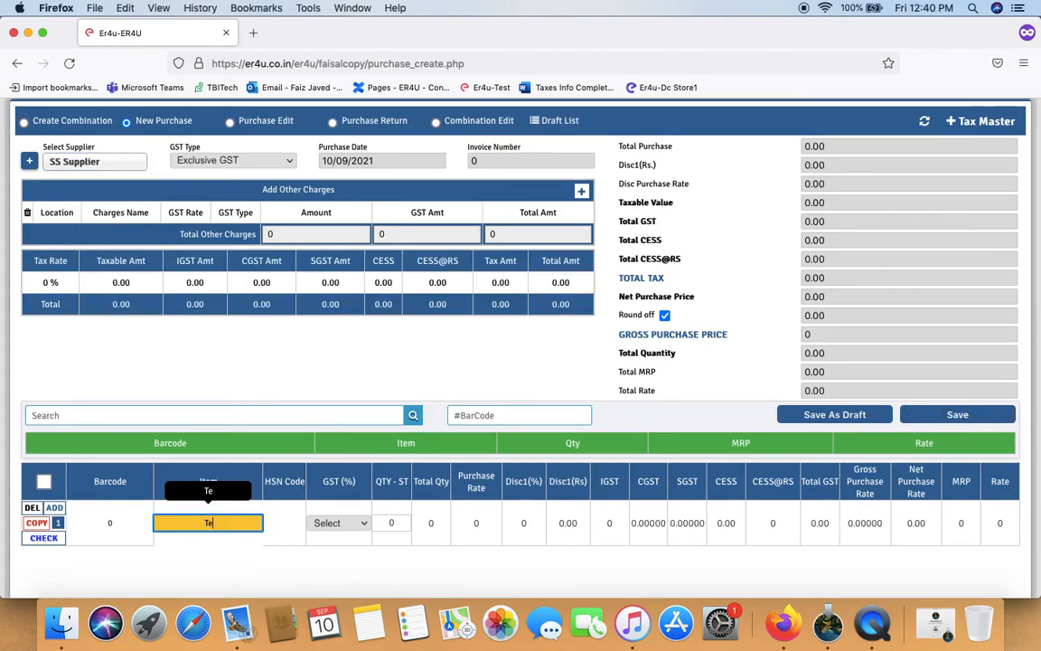
text(st1000)
key(Tab)
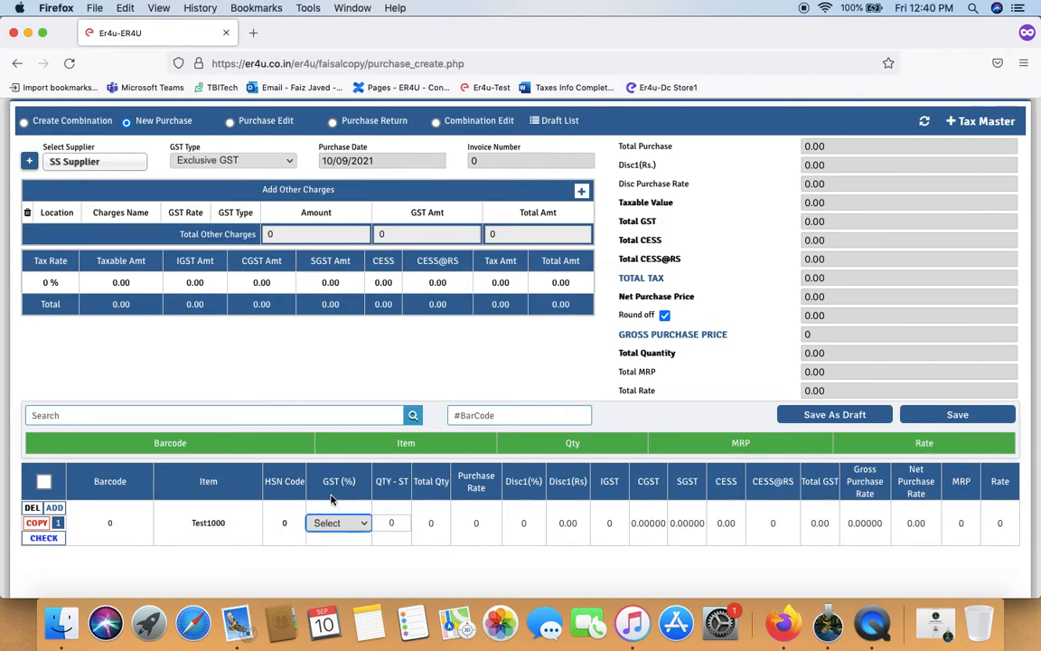
click(332, 525)
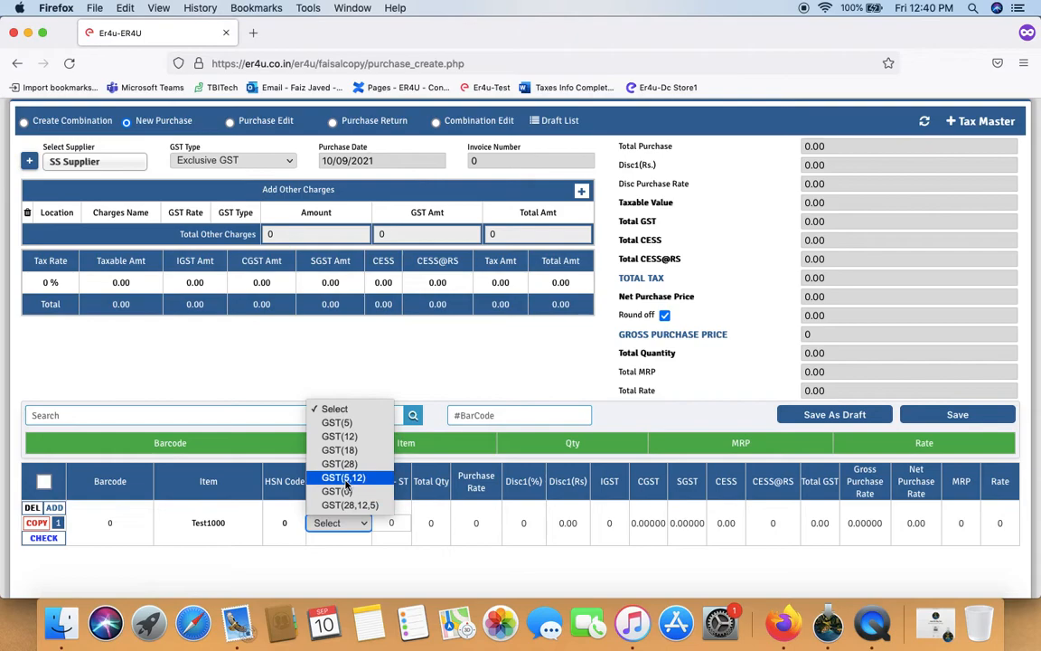
click(336, 477)
Set the Test1000 item's quantity to 1 and its purchase rate to 100
click(390, 522)
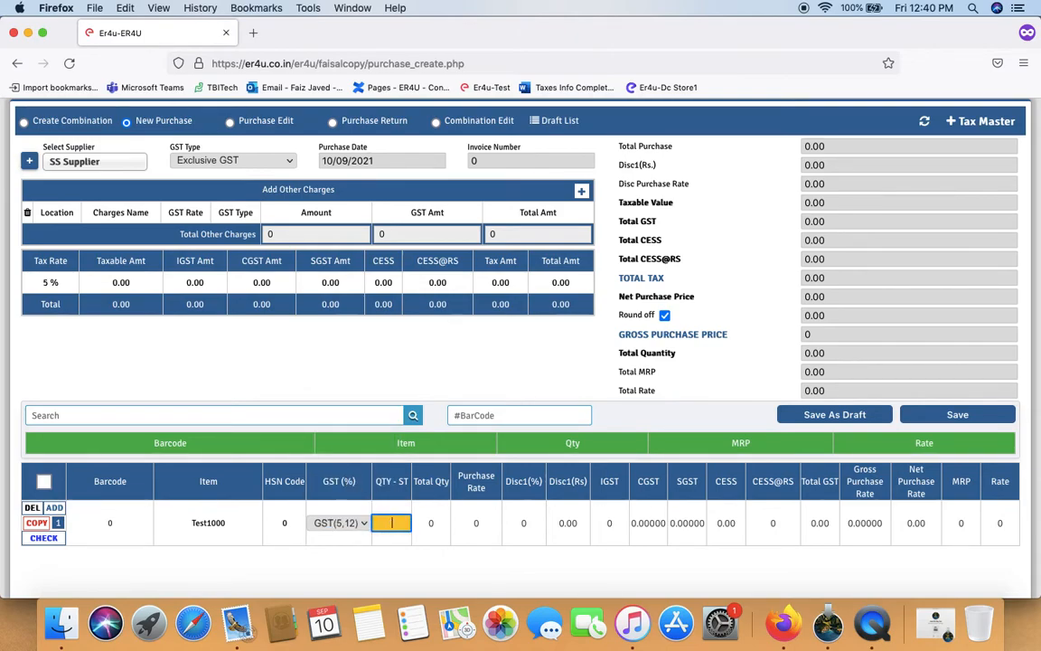
text(1)
key(Tab)
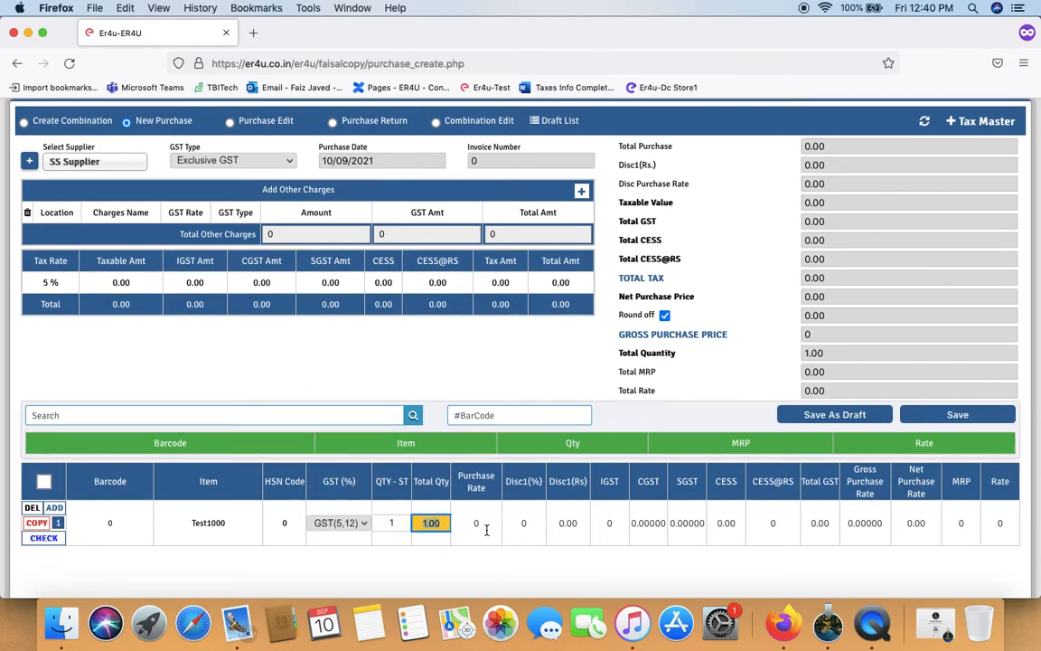
key(Tab)
key(BackSpace)
text(100)
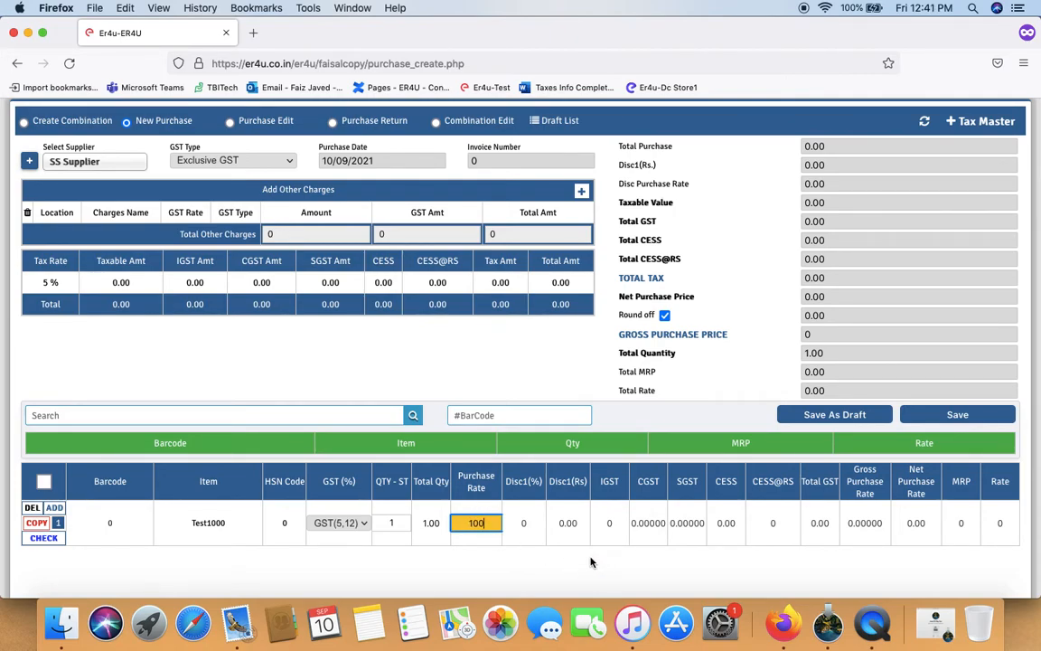
Set the Test1000 item's purchase rate to 1200 and inspect its total GST
click(591, 562)
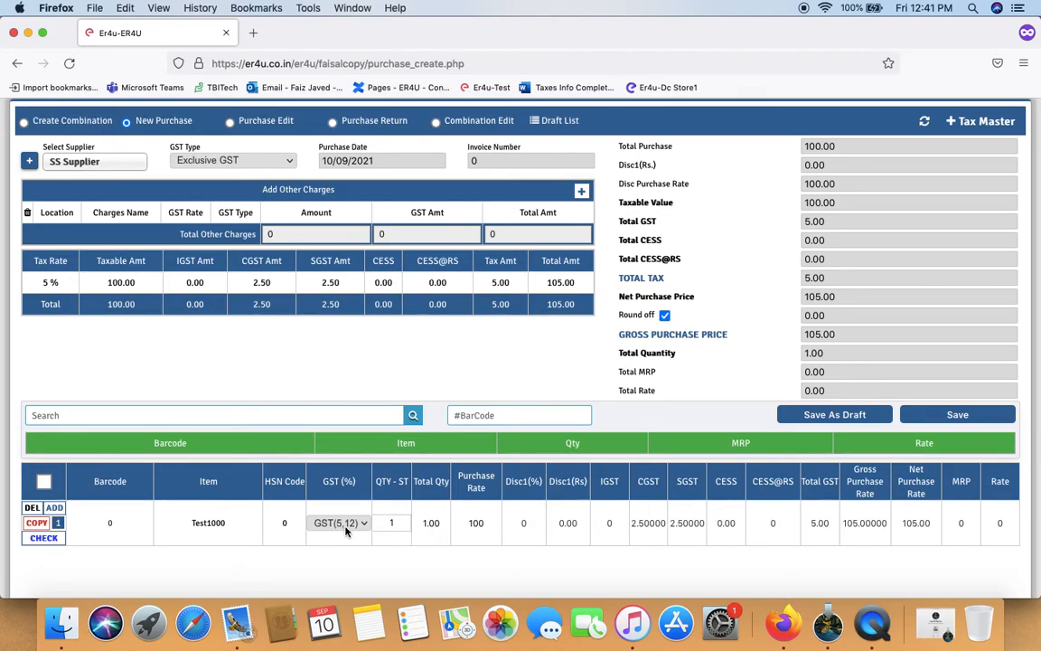
click(487, 523)
text(1)
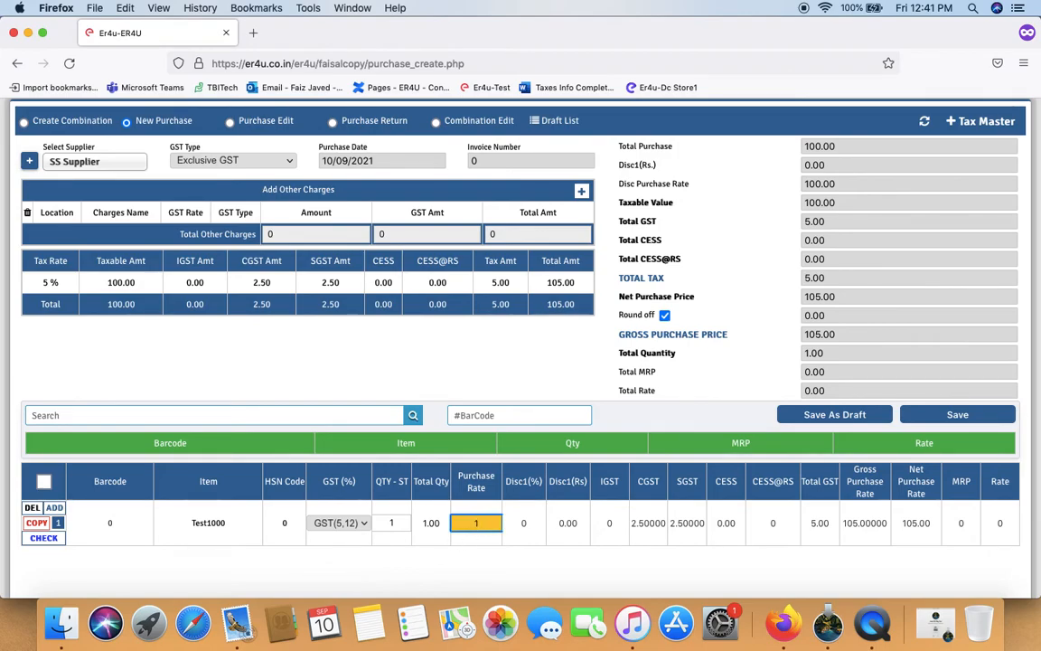
text(200)
key(Tab)
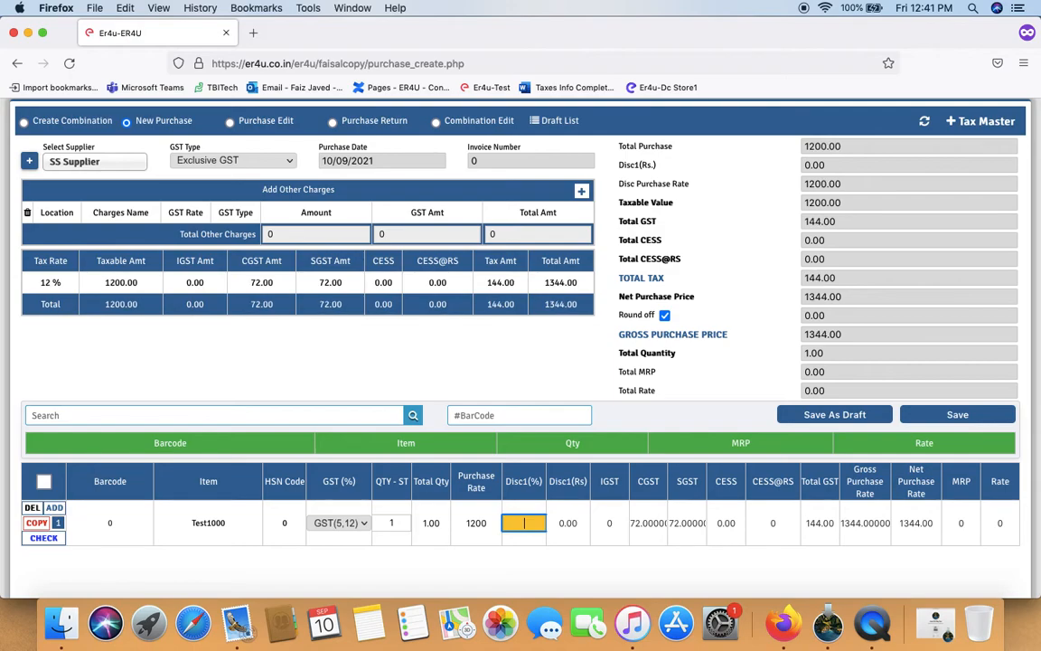
click(837, 522)
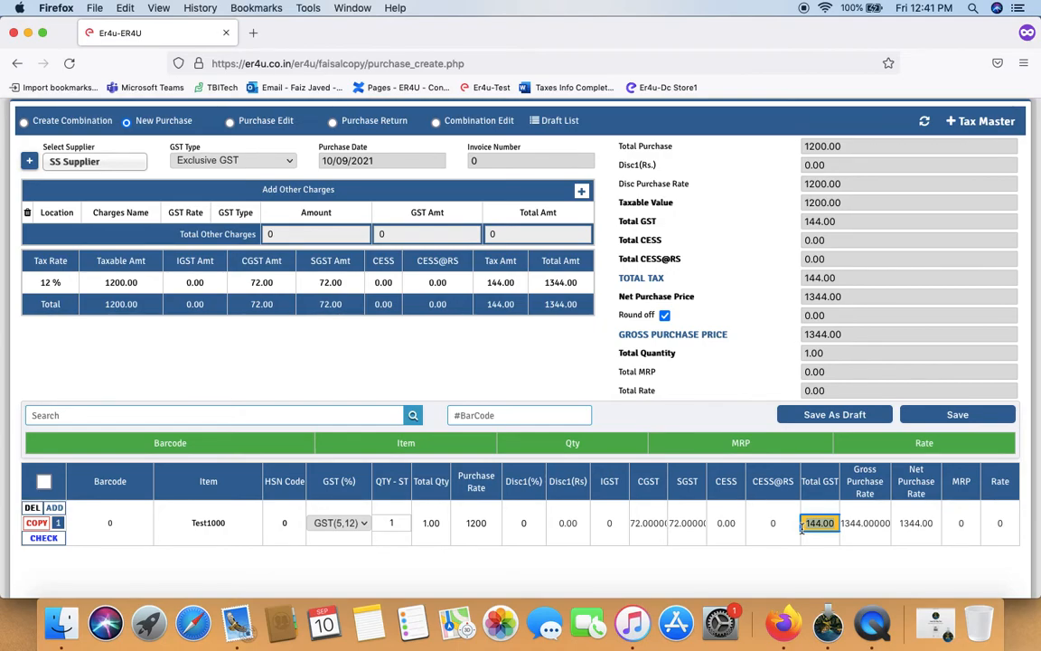
Set the Test1000 item's purchase rate to 200, keeping the GST(5,12) tax selected
click(473, 524)
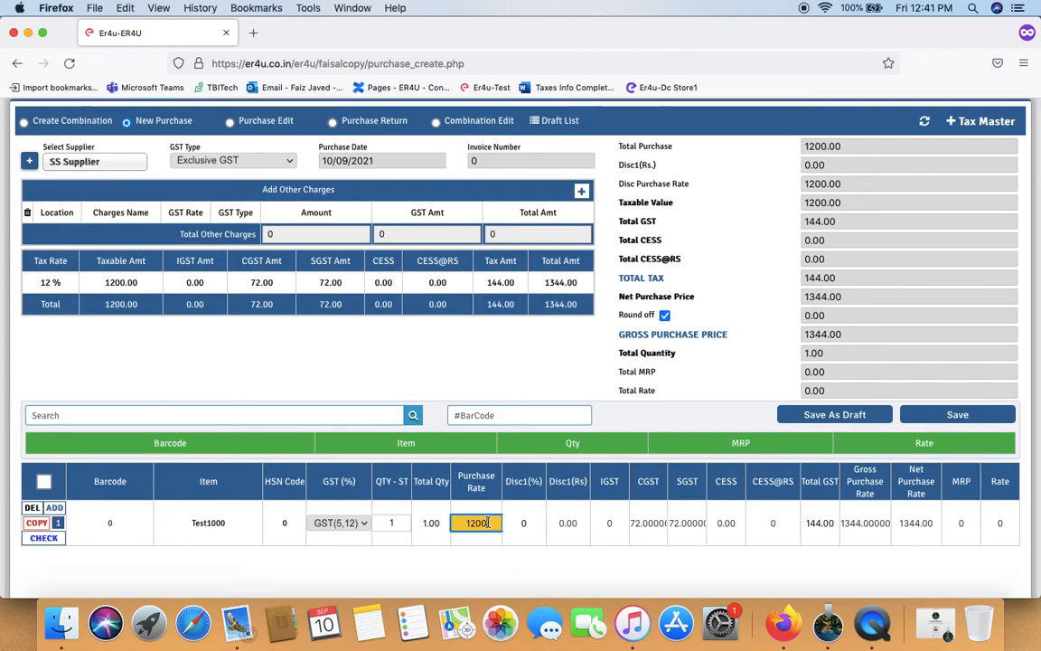
text(12)
key(BackSpace)
key(BackSpace)
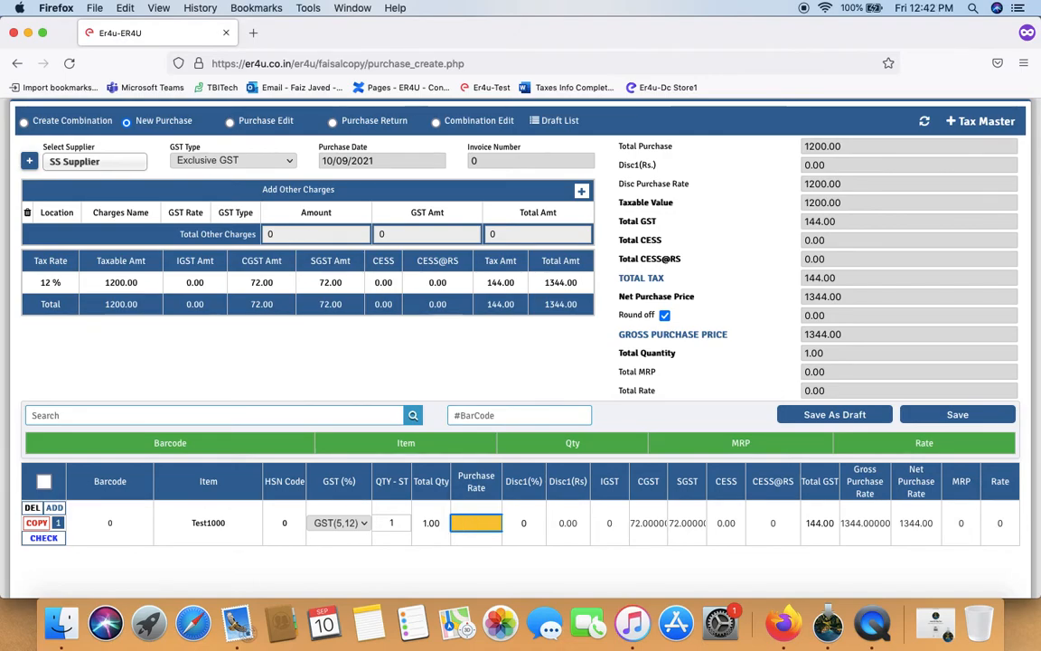
text(200)
key(Tab)
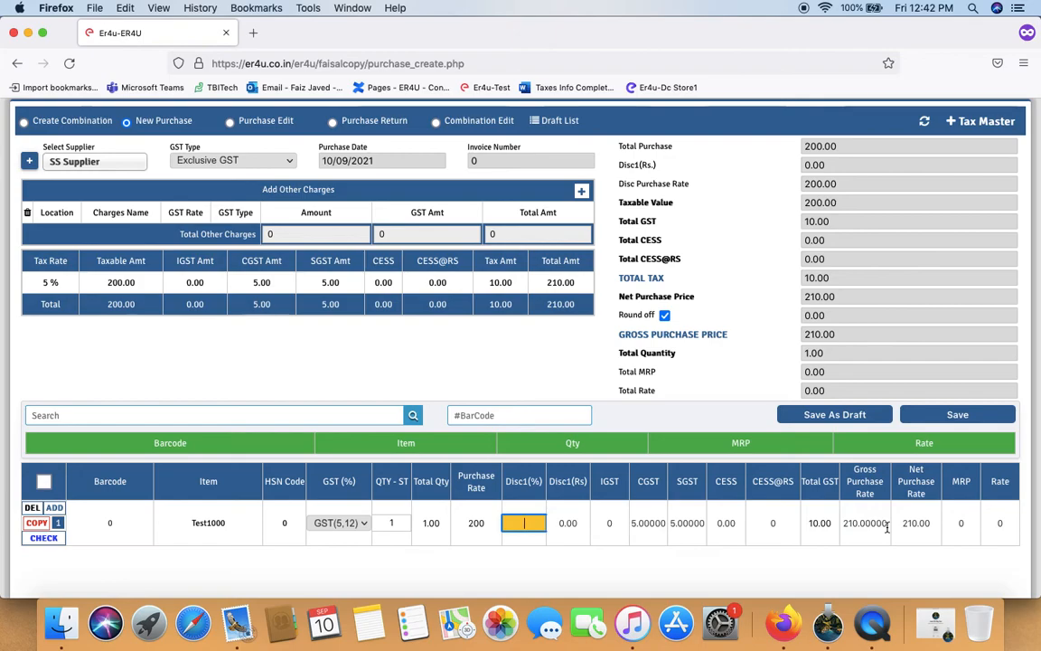
click(342, 522)
click(479, 545)
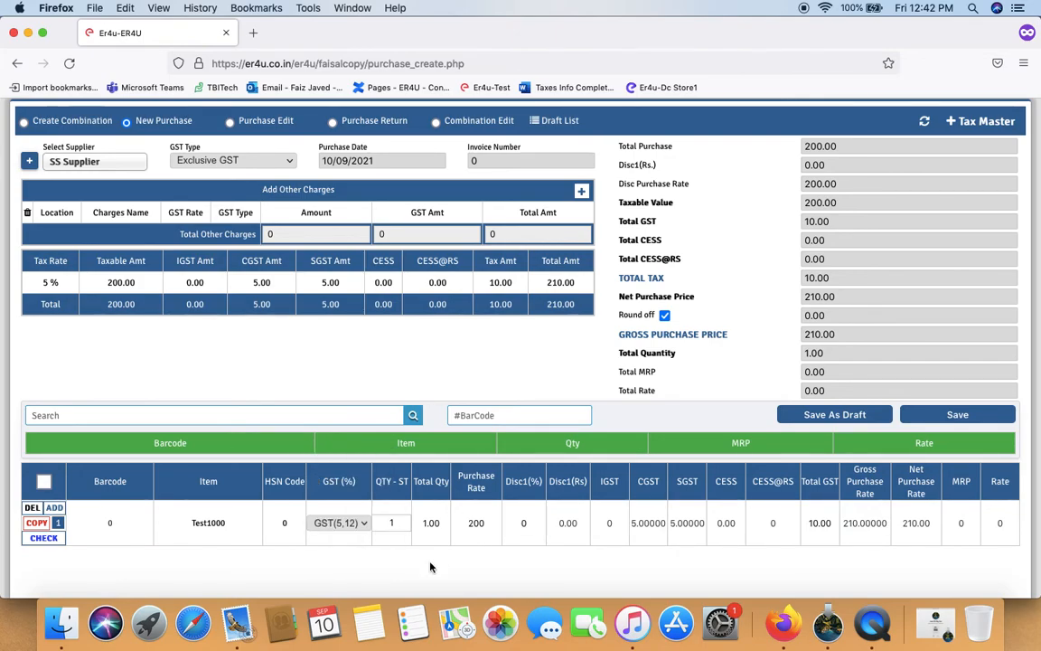
Set the Test1000 item's purchase rate to 1000 and check its total GST and gross purchase rate
click(475, 523)
key(BackSpace)
key(BackSpace)
key(BackSpace)
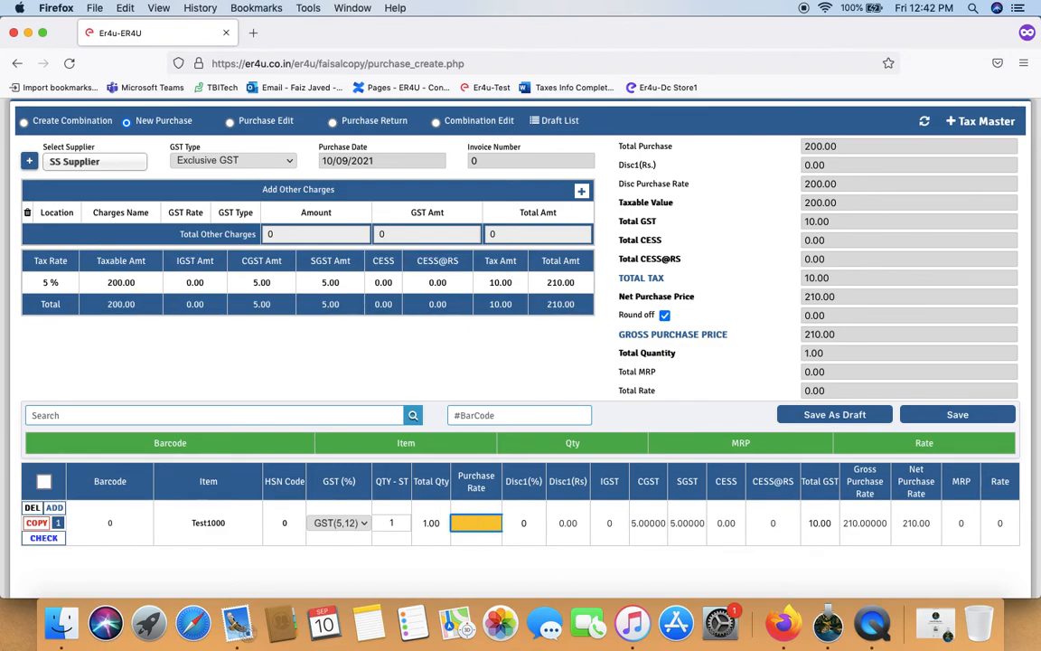
text(000)
click(567, 575)
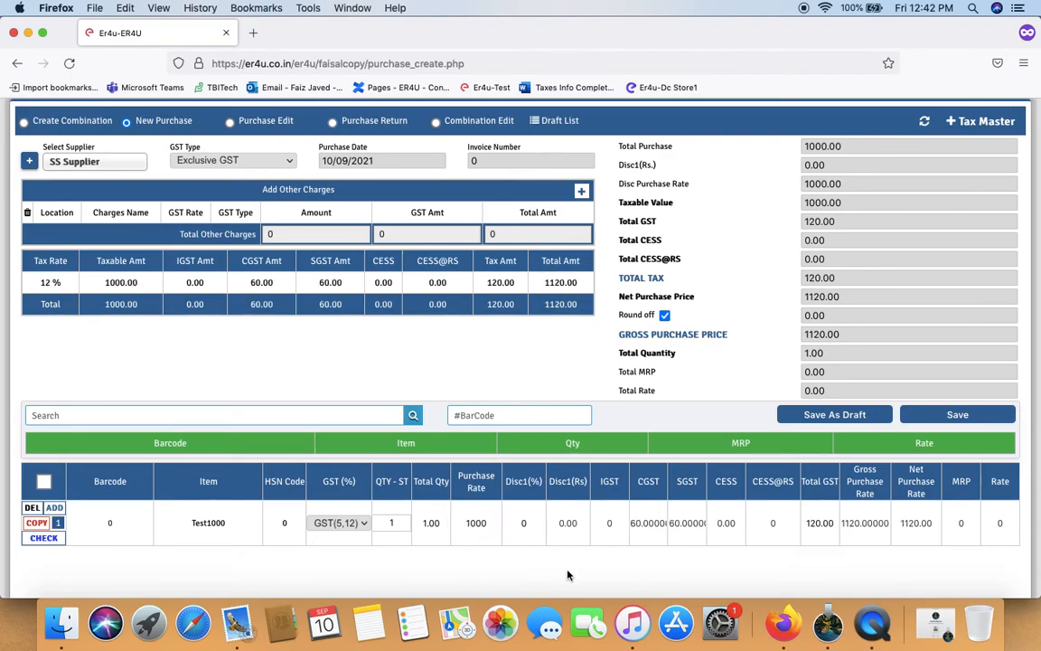
click(829, 524)
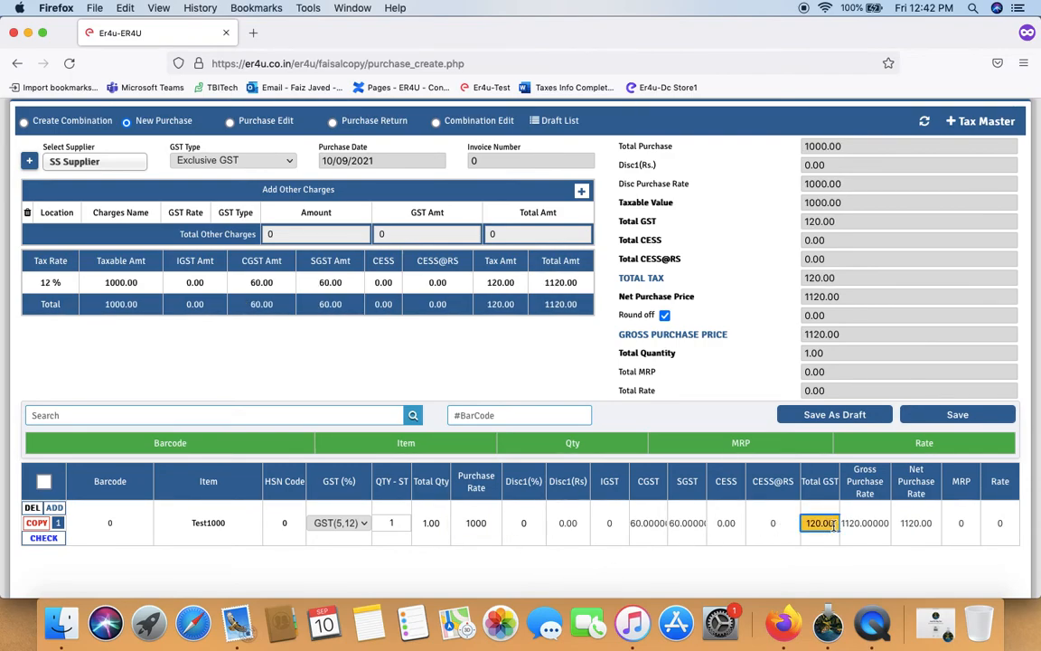
click(888, 523)
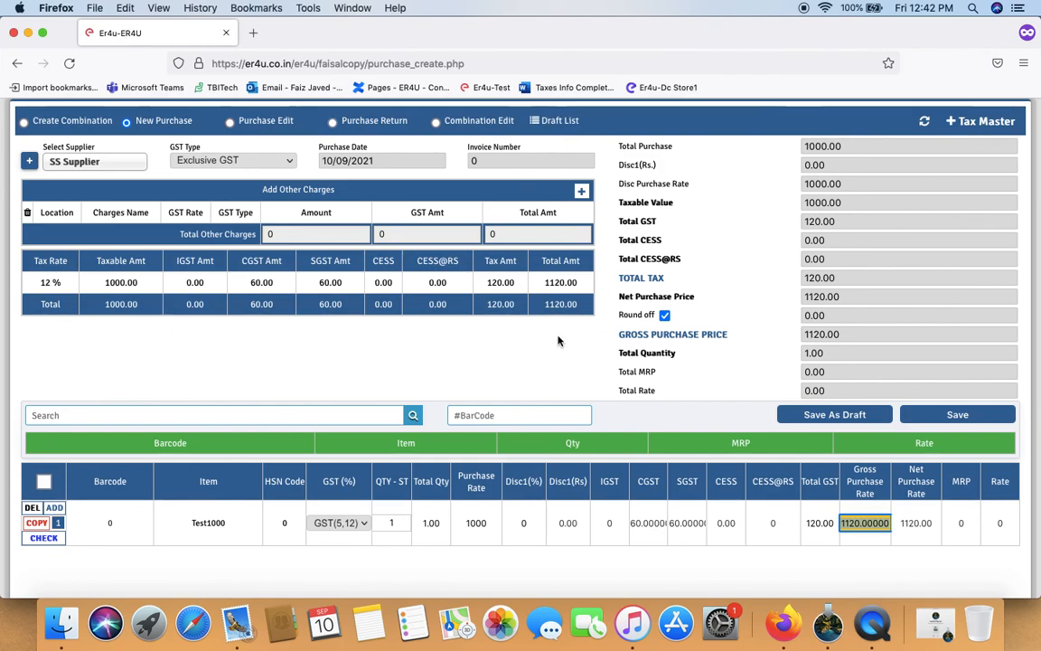
scroll(558, 341, up, 3)
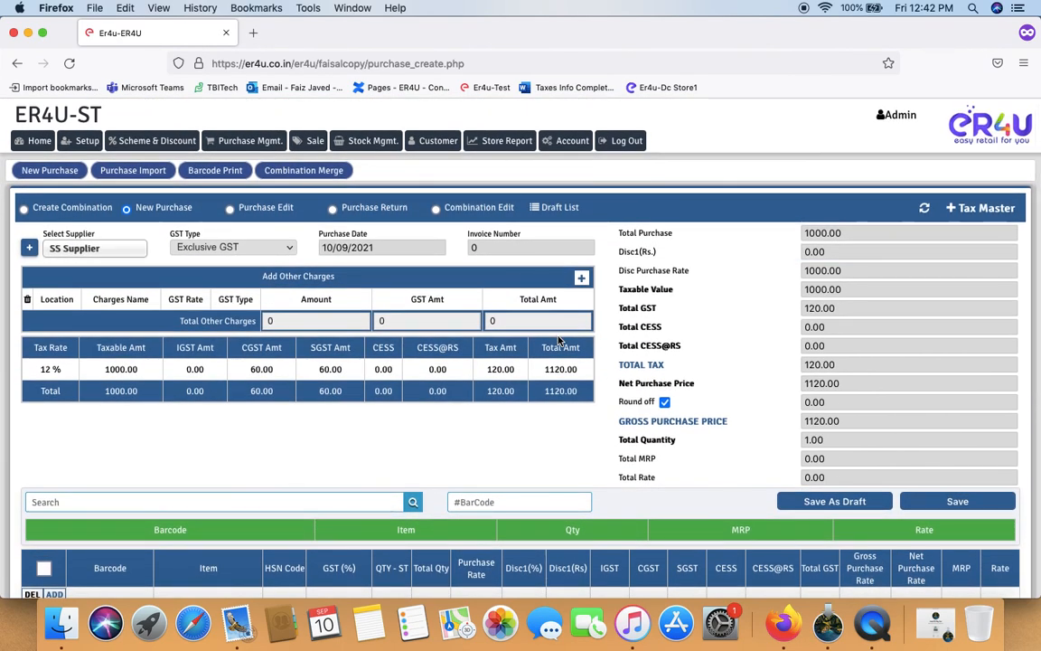